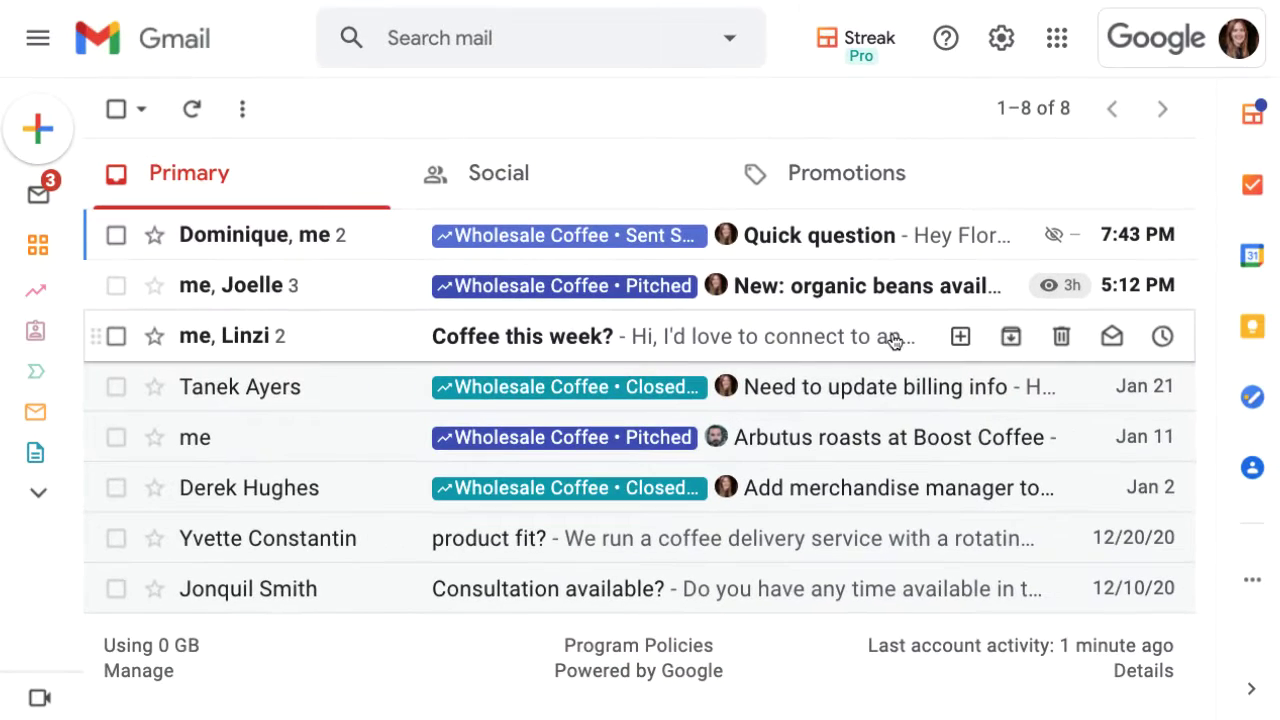
Step: Open the 'Coffee this week?' thread and check its Streak eye icon: 2 tracked views, with device types
left_click(894, 340)
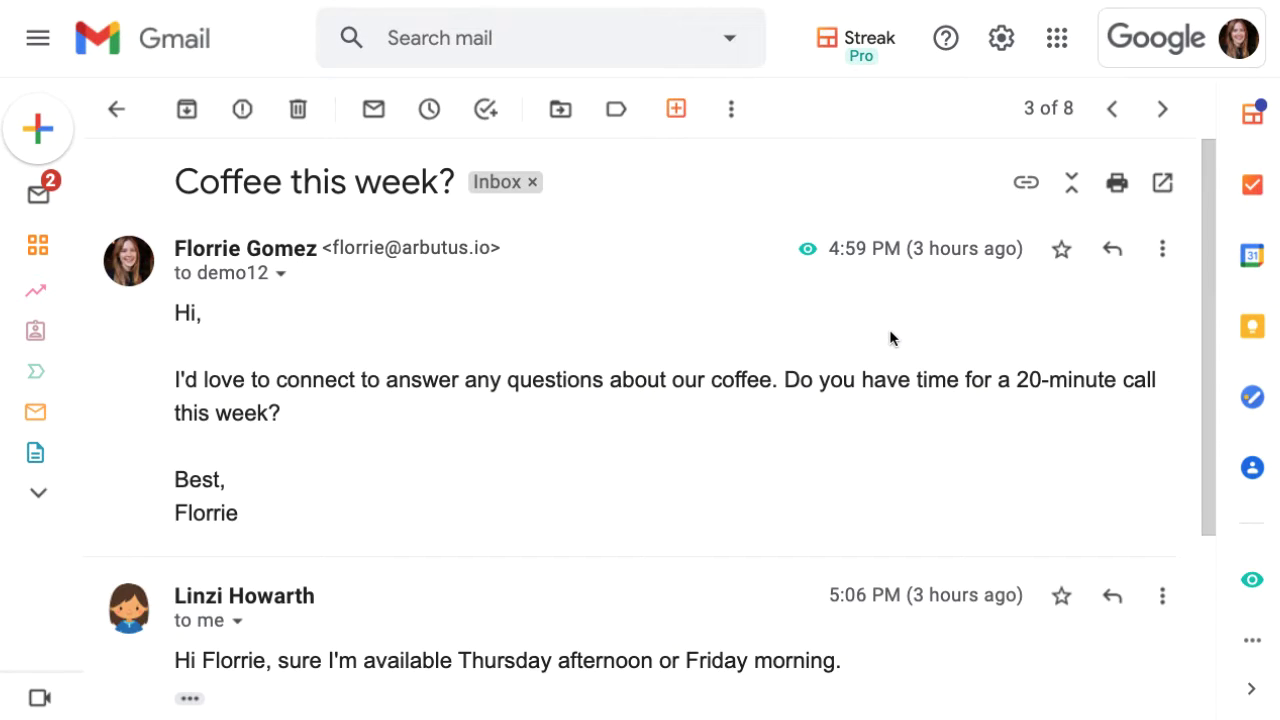
mouse_move(808, 248)
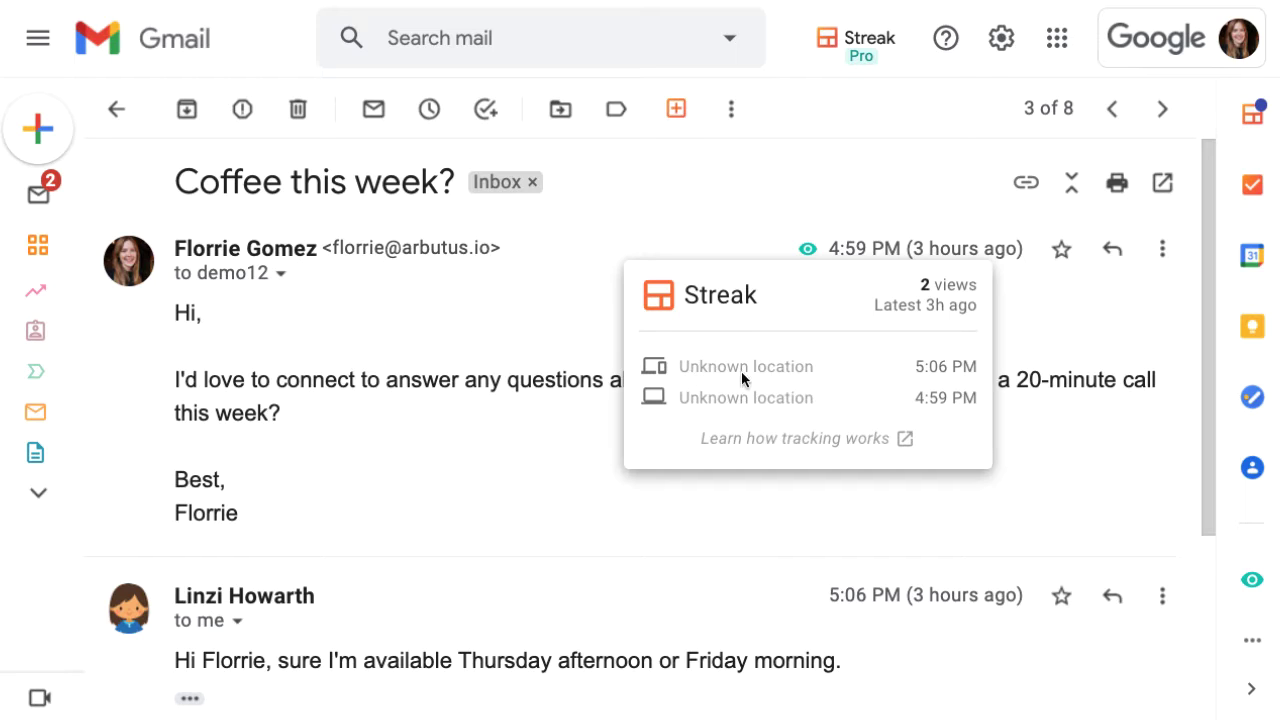
mouse_move(657, 368)
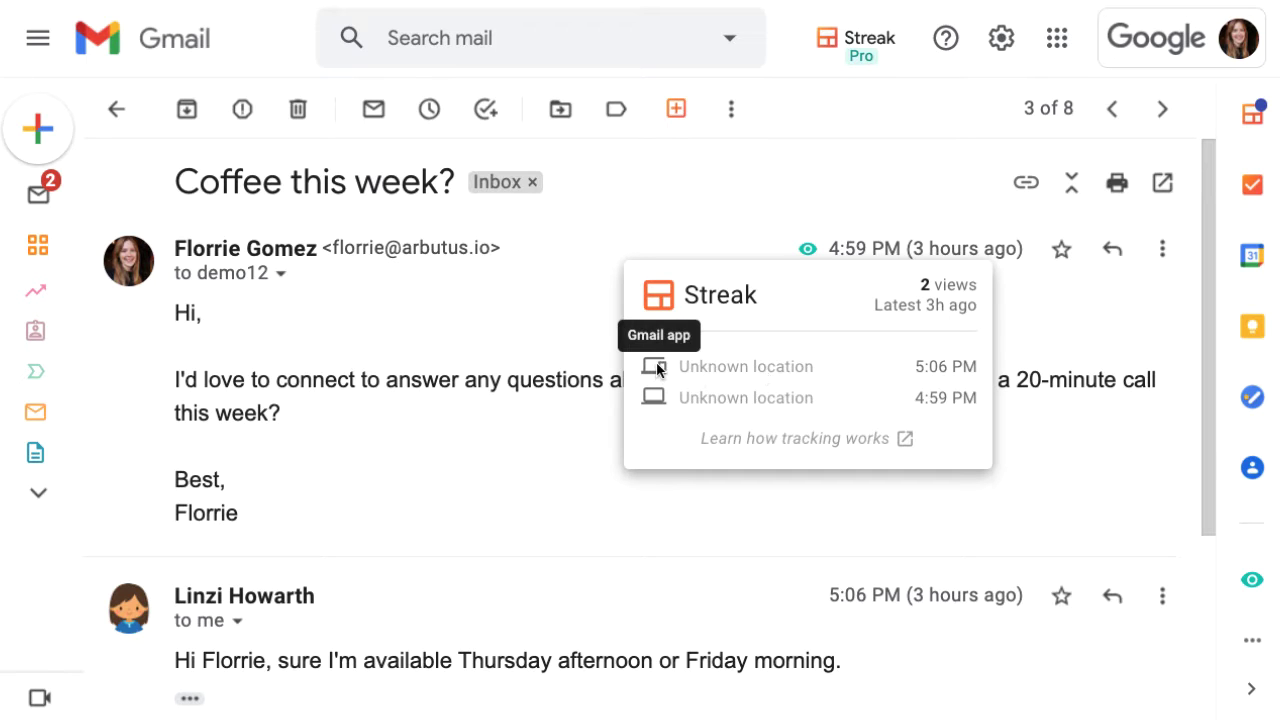
mouse_move(655, 398)
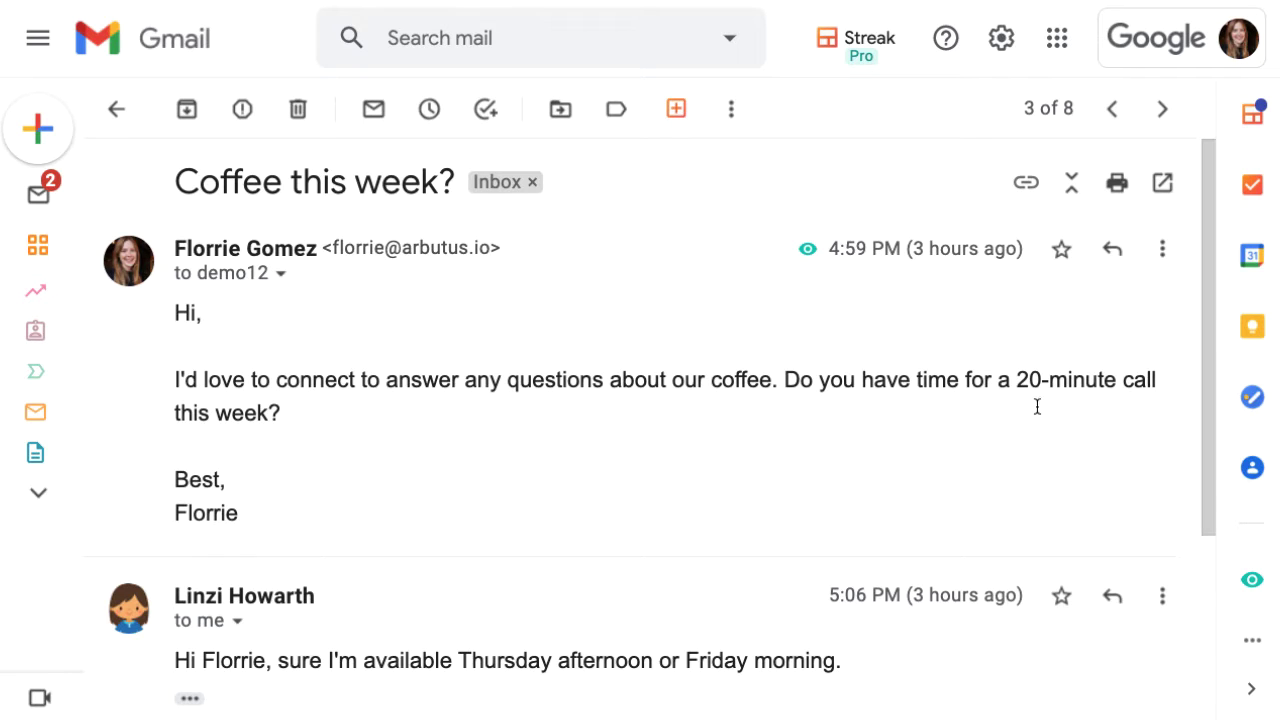
Step: Go to See all settings > Streak Settings and scroll down to Email Tracking, enabled by default
left_click(998, 40)
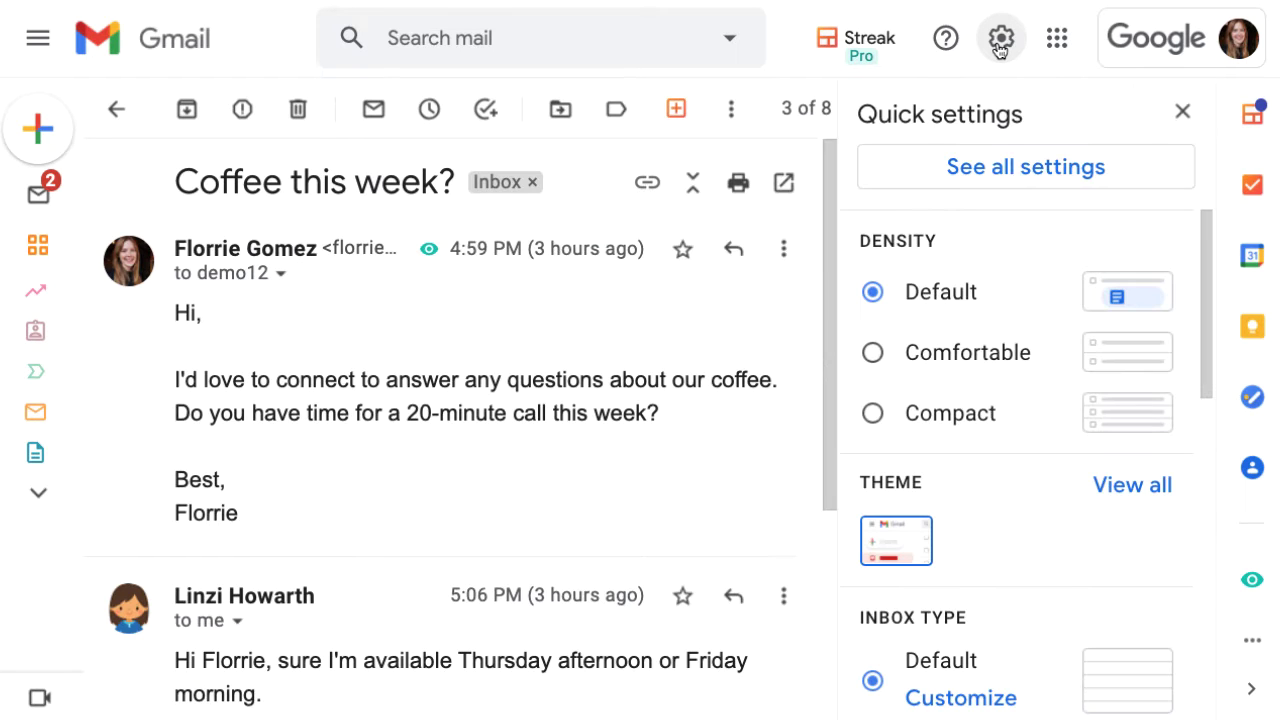
left_click(1012, 170)
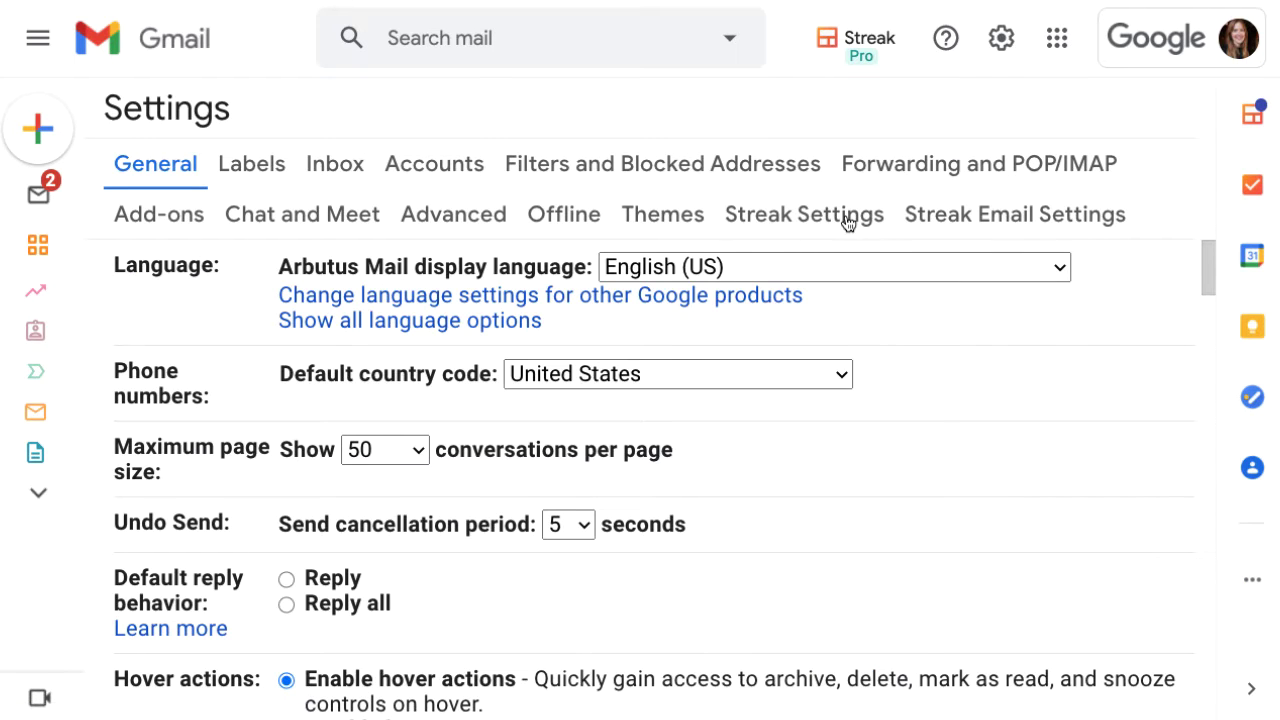
left_click(846, 214)
scroll(763, 375, "down", 1)
scroll(760, 374, "down", 3)
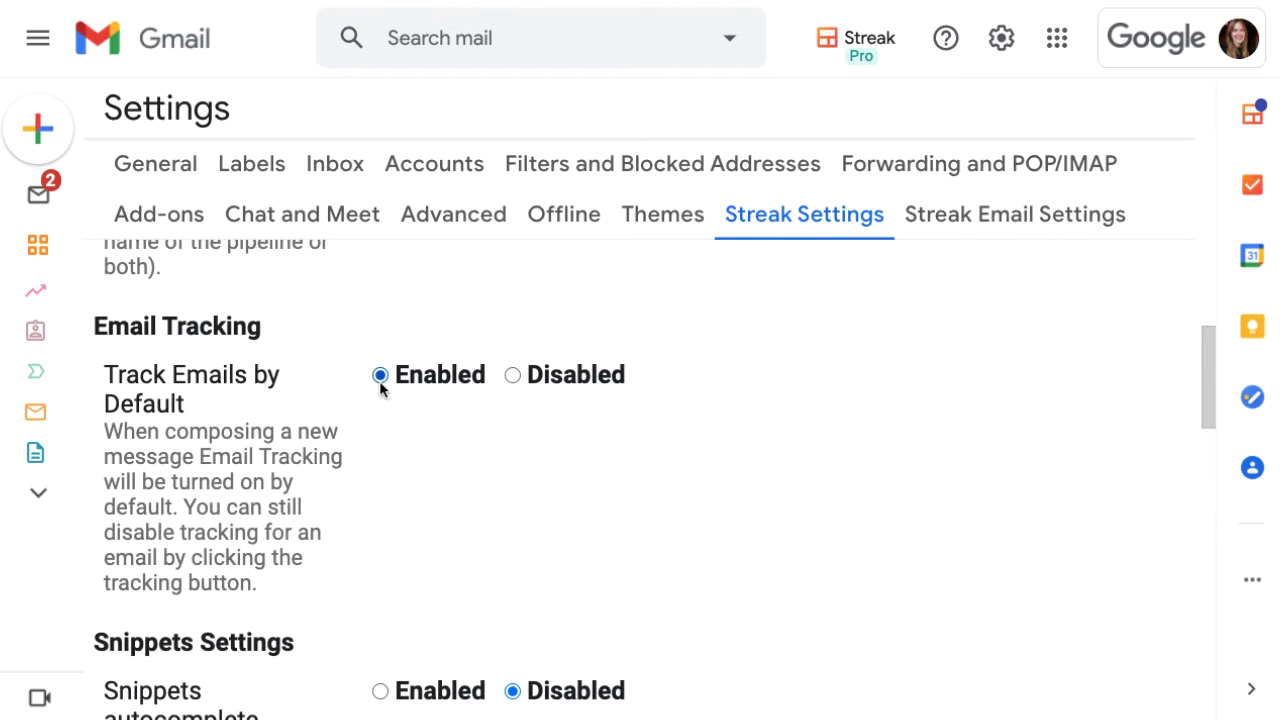
left_click(42, 145)
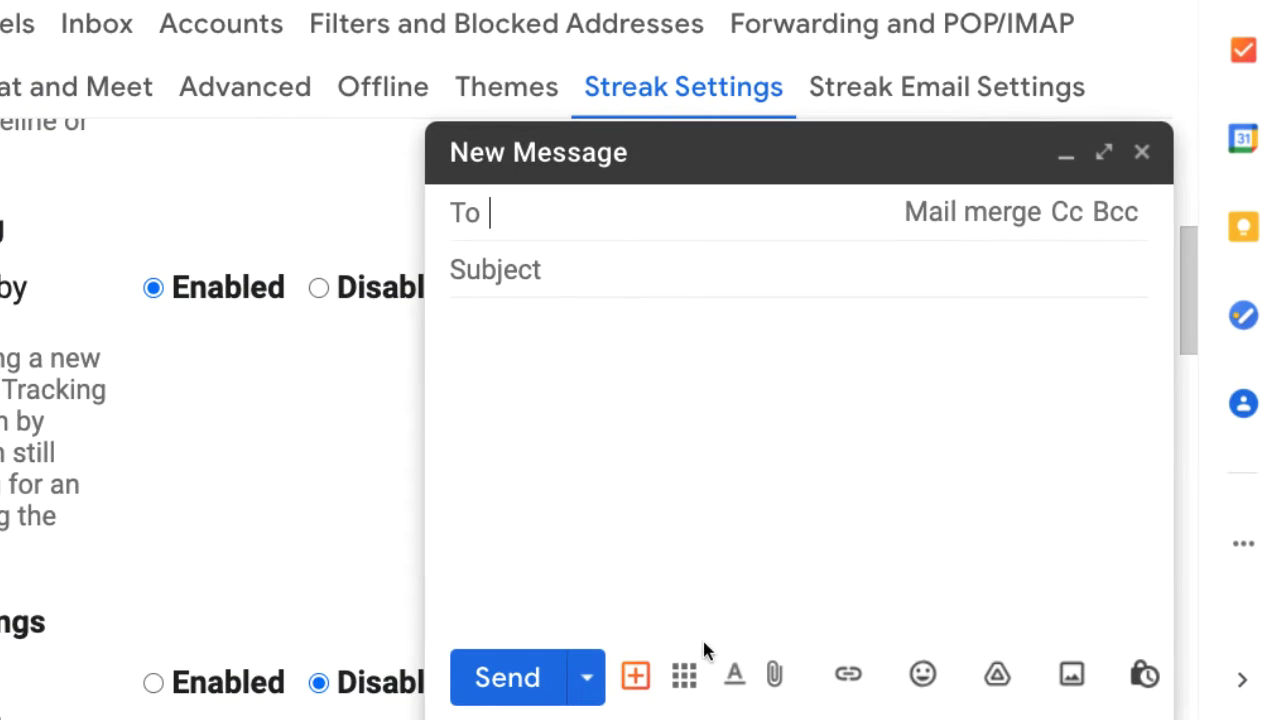
left_click(684, 678)
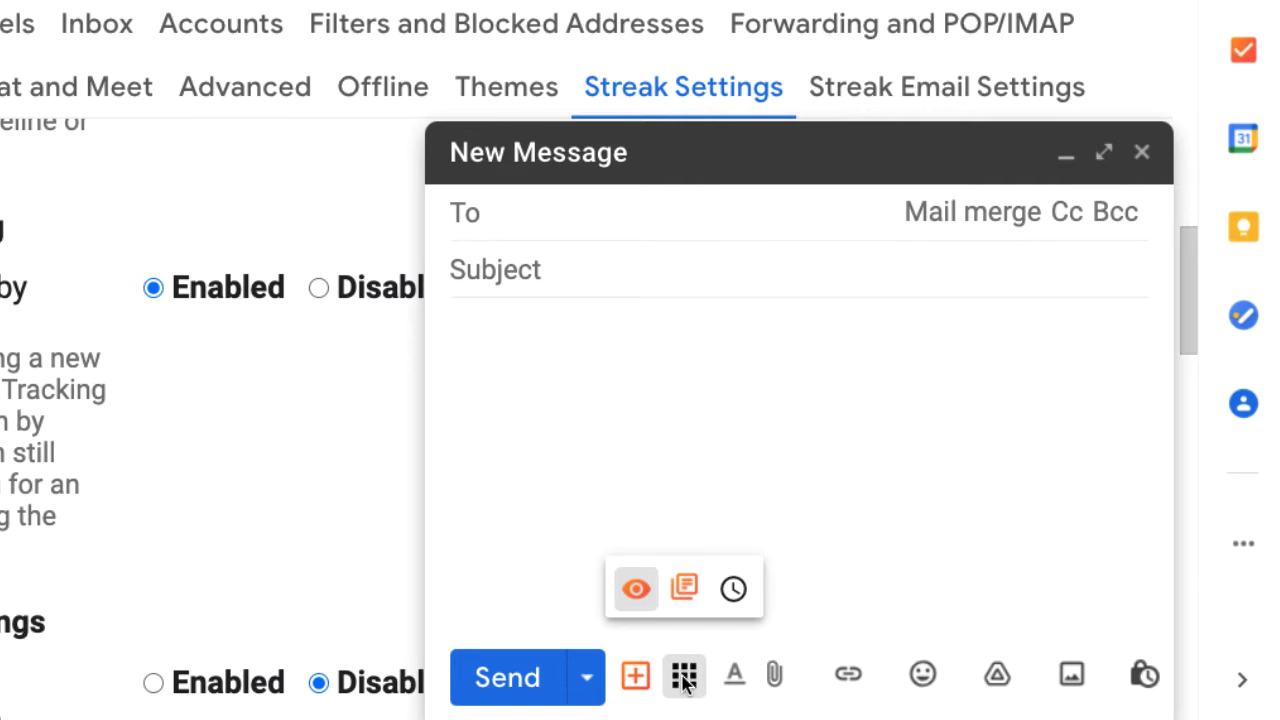
left_click(638, 606)
left_click(638, 606)
left_click(600, 490)
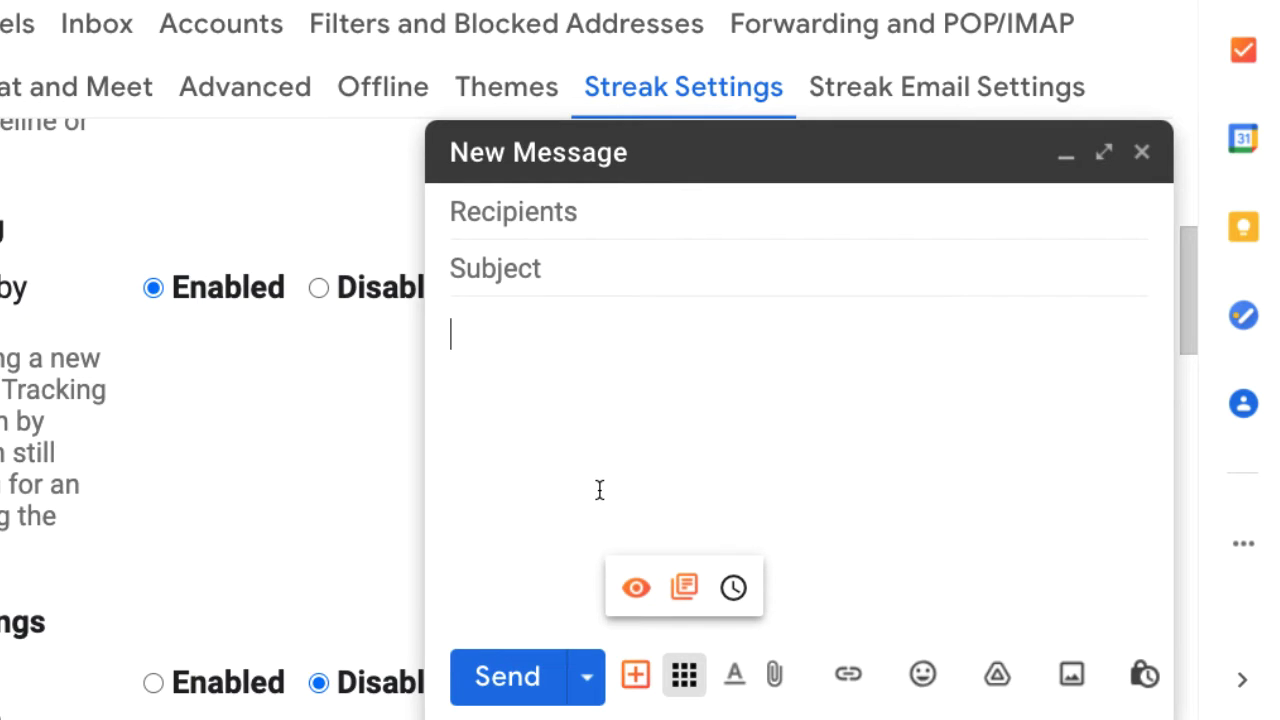
left_click(1142, 152)
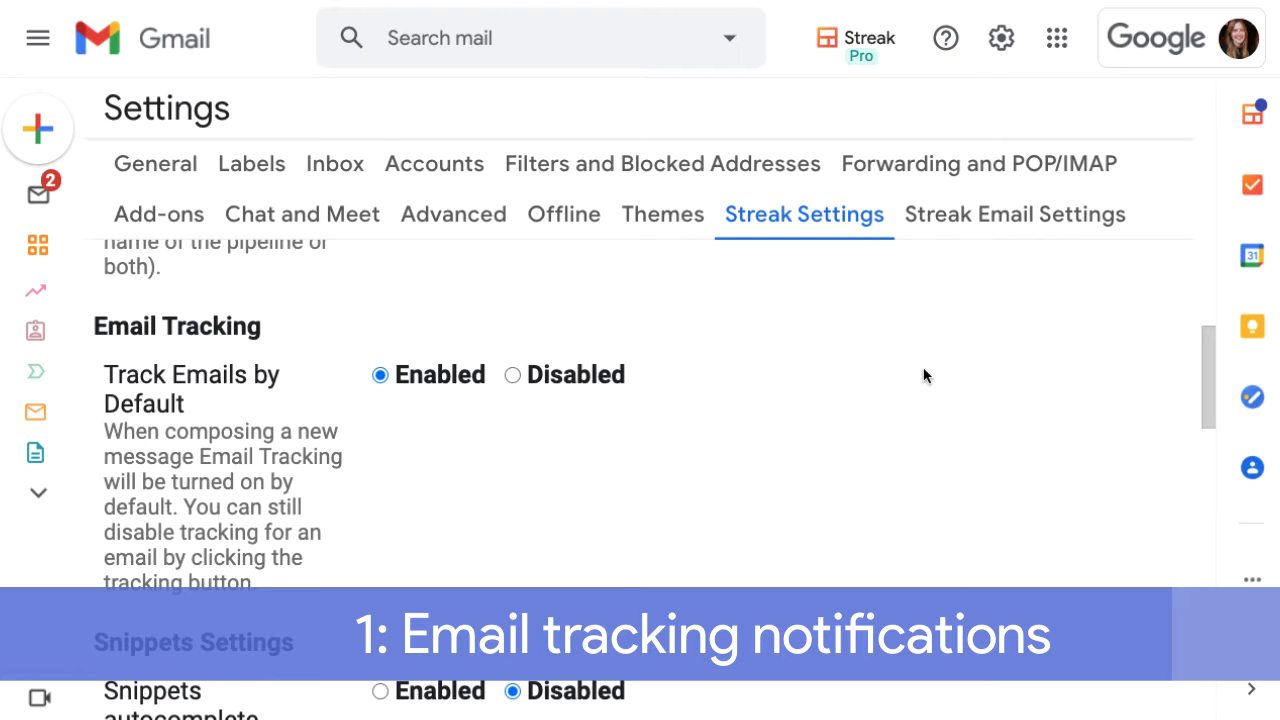
Step: Review the Tracked Email is Read notification choices and leave them unchanged as browser notifications
scroll(923, 368, "down", 5)
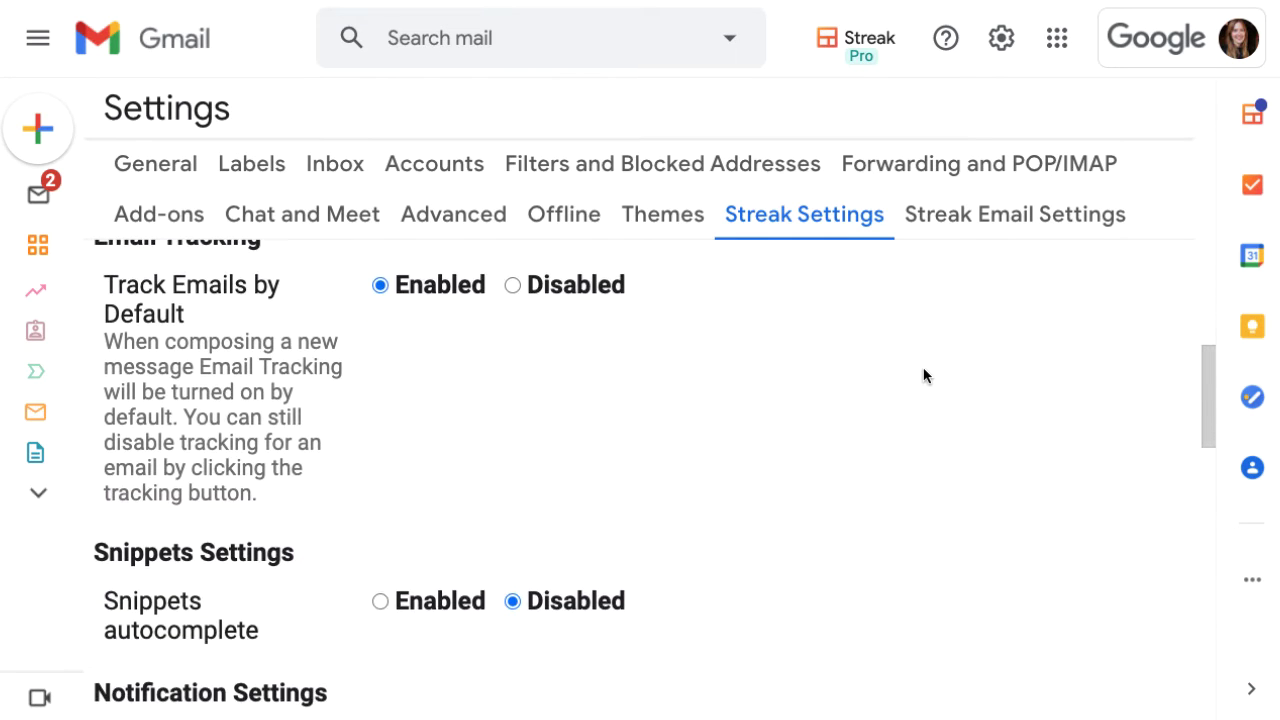
scroll(923, 376, "down", 5)
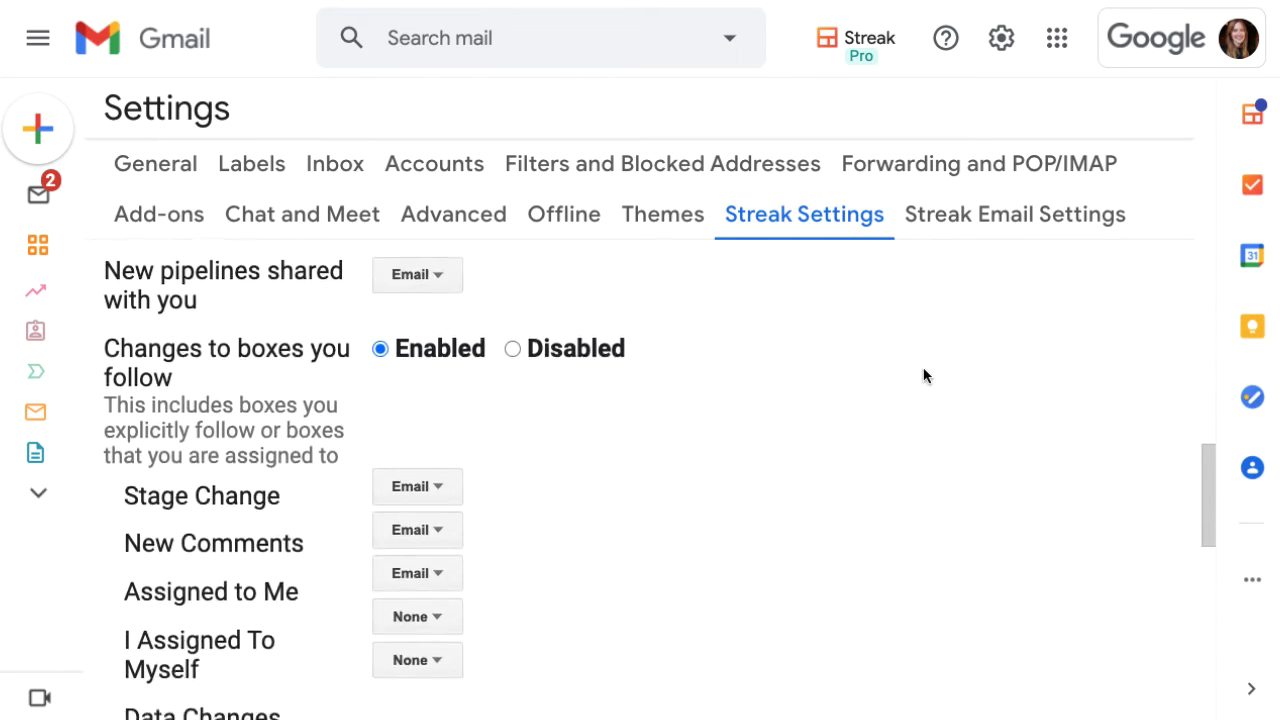
scroll(923, 375, "down", 5)
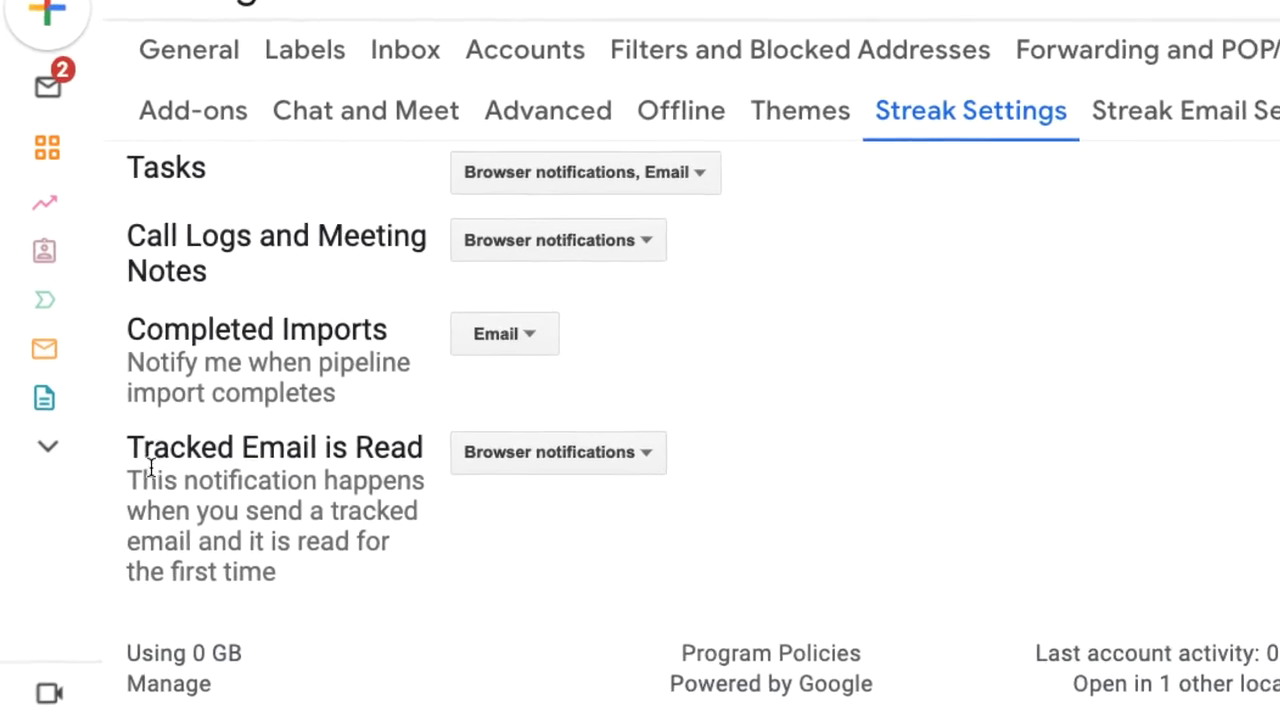
left_click(527, 457)
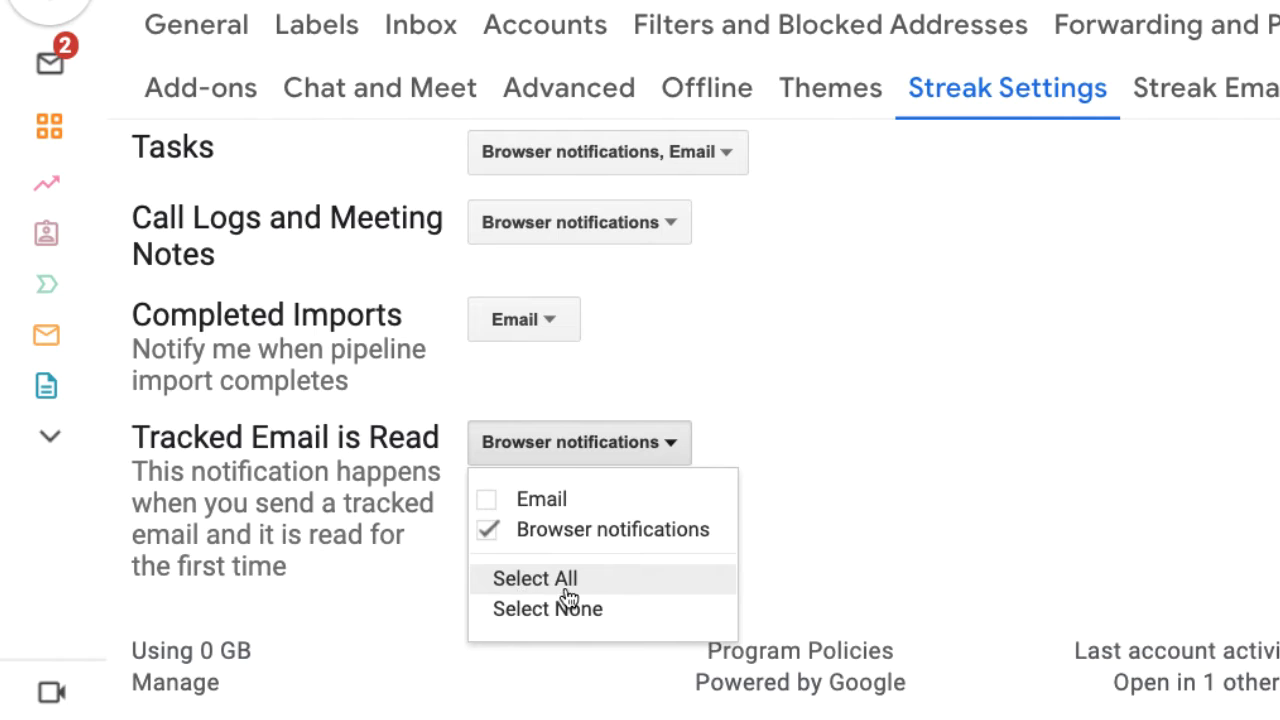
left_click(833, 562)
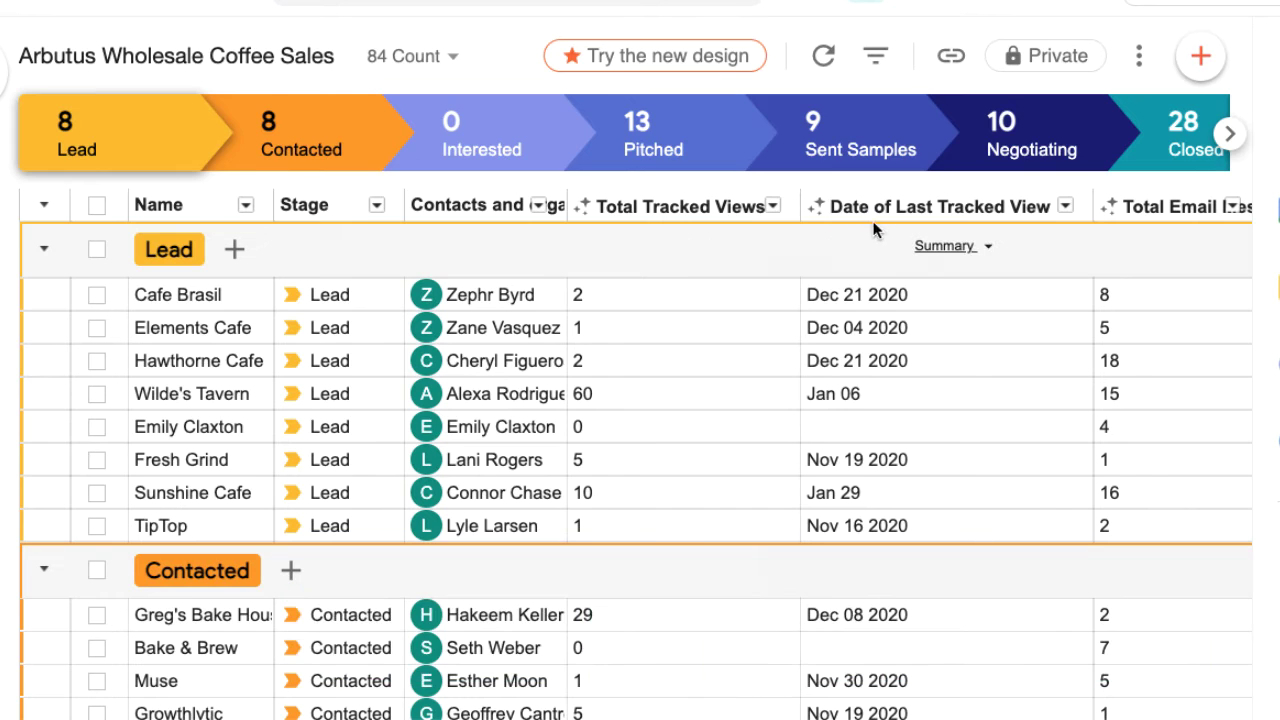
Step: Add a Date of Last Tracked View column to the Arbutus Wholesale Coffee Sales pipeline
left_click(772, 208)
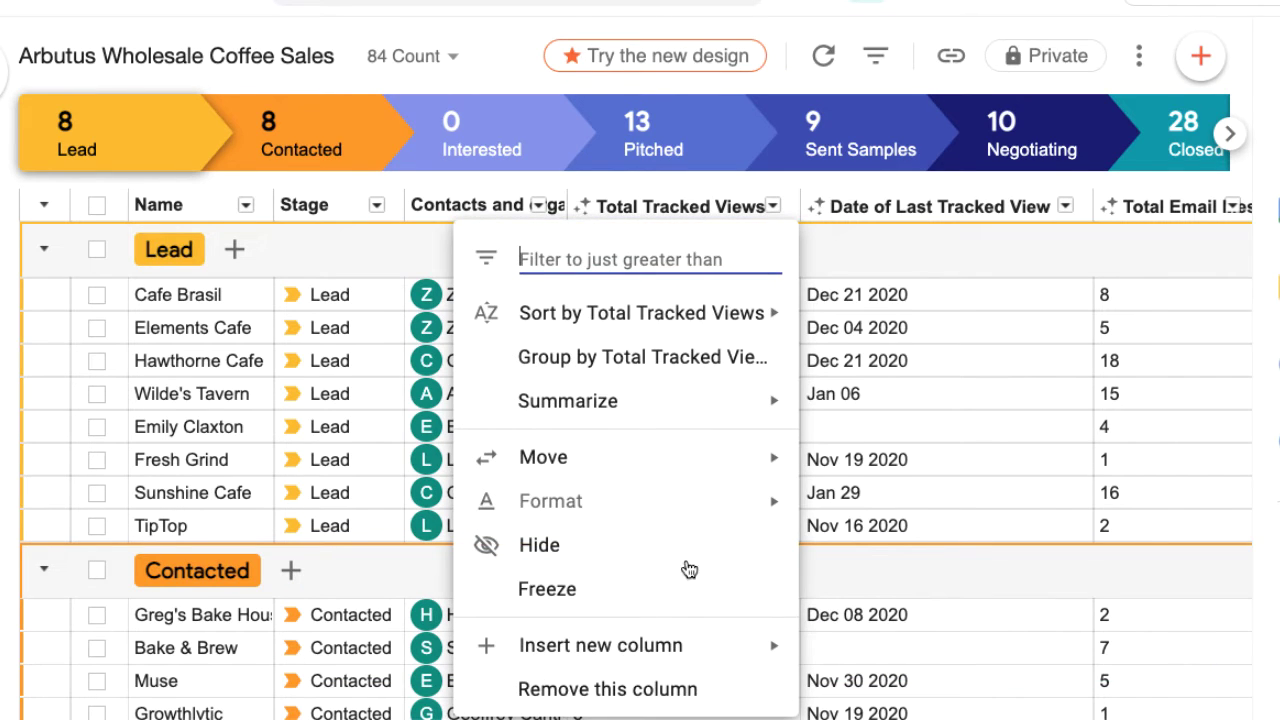
mouse_move(676, 659)
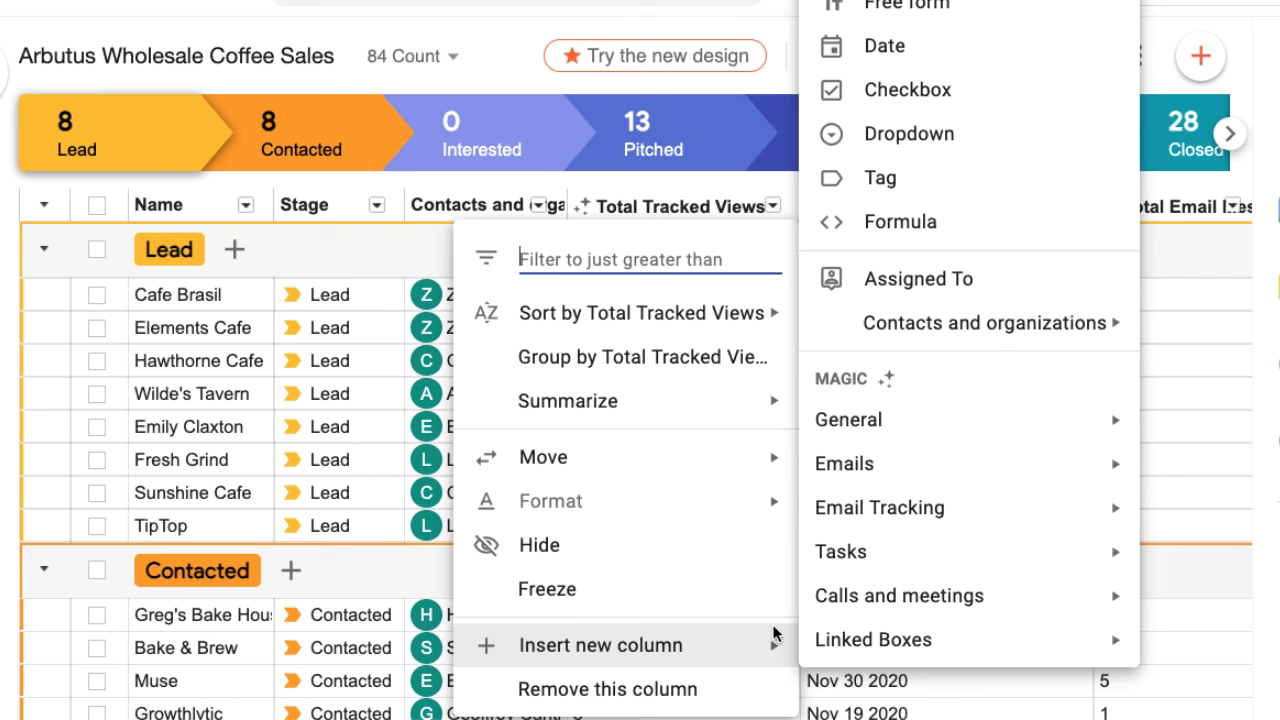
mouse_move(874, 512)
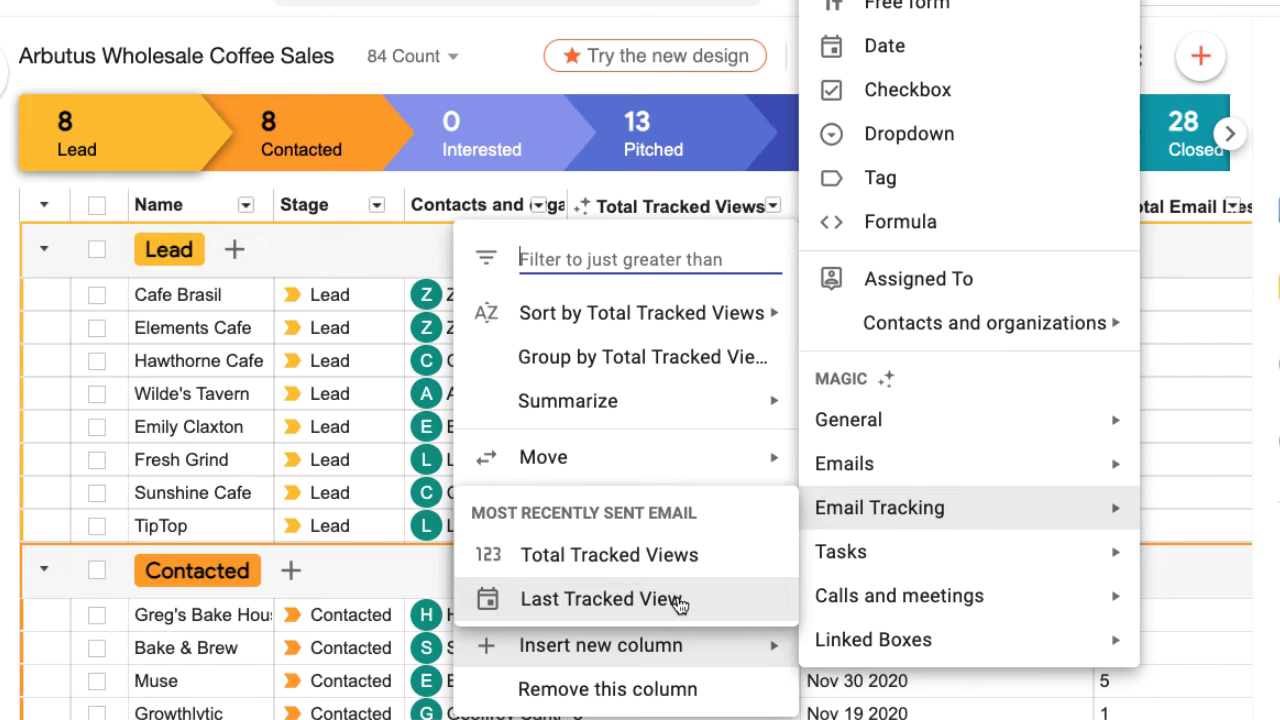
left_click(484, 596)
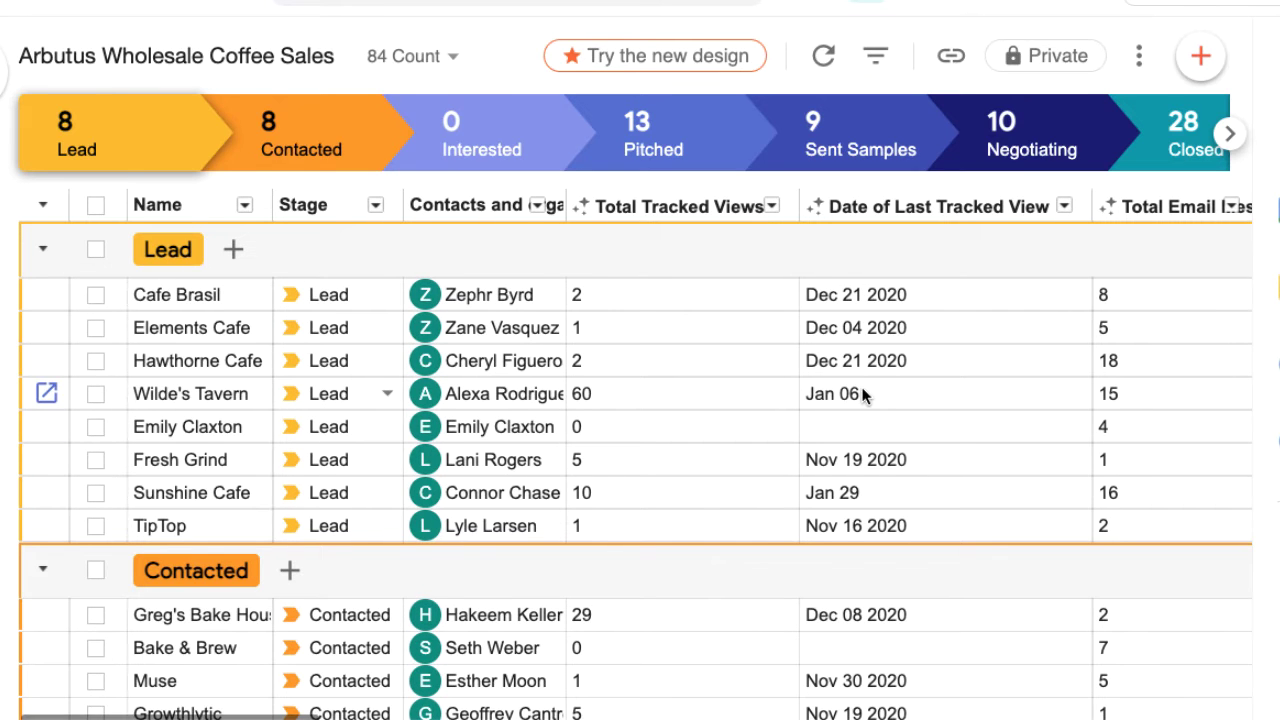
scroll(874, 414, "down", 2)
scroll(874, 414, "up", 2)
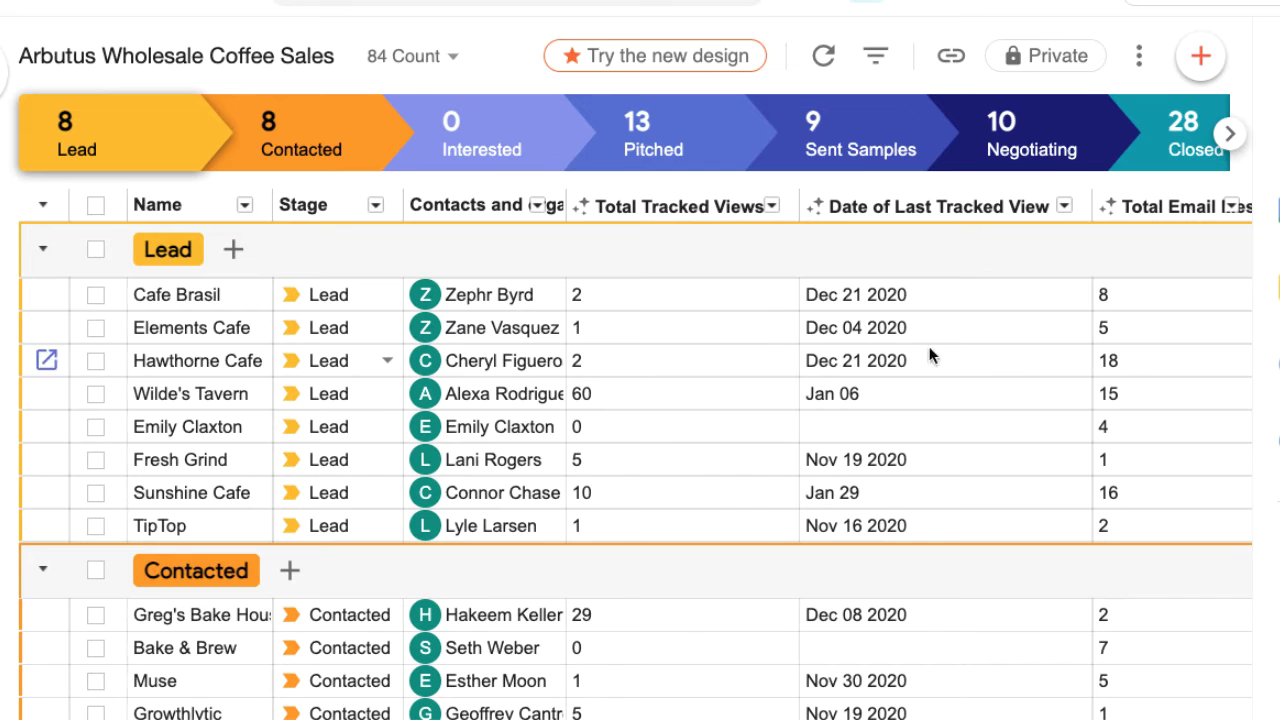
Step: Sort the boxes by Date of Last Tracked View, newest to oldest
left_click(1064, 206)
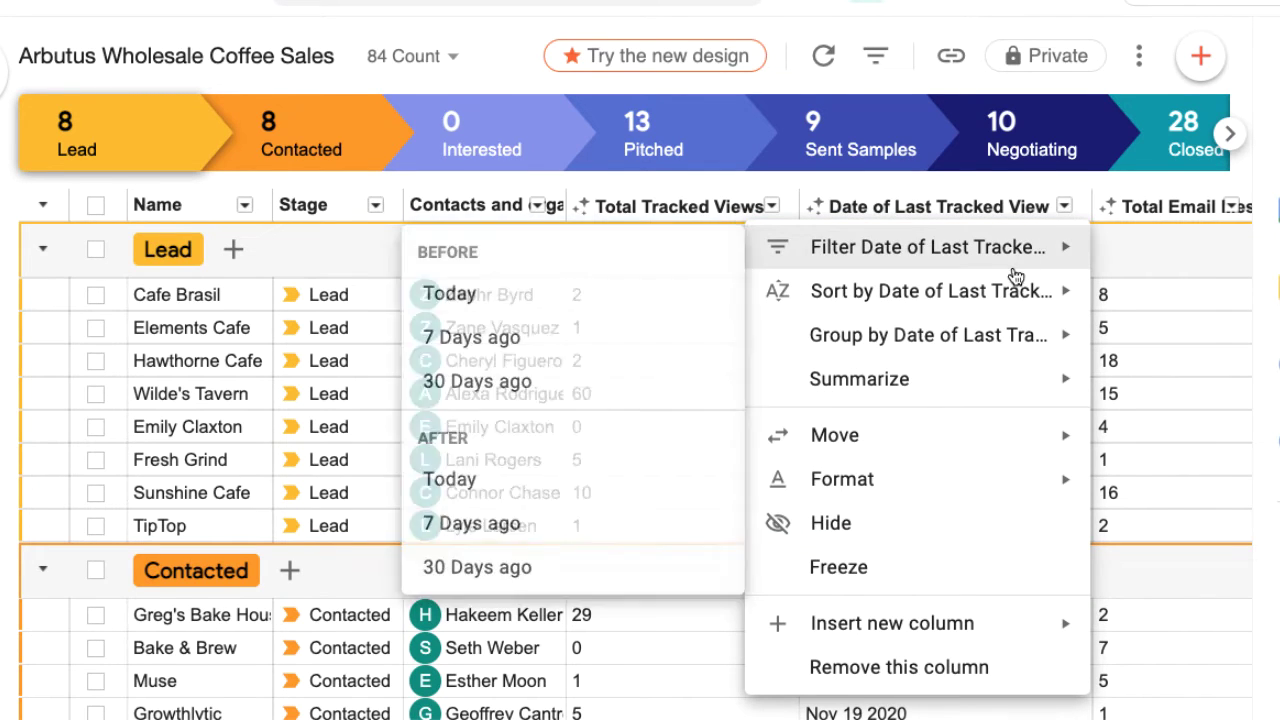
mouse_move(997, 300)
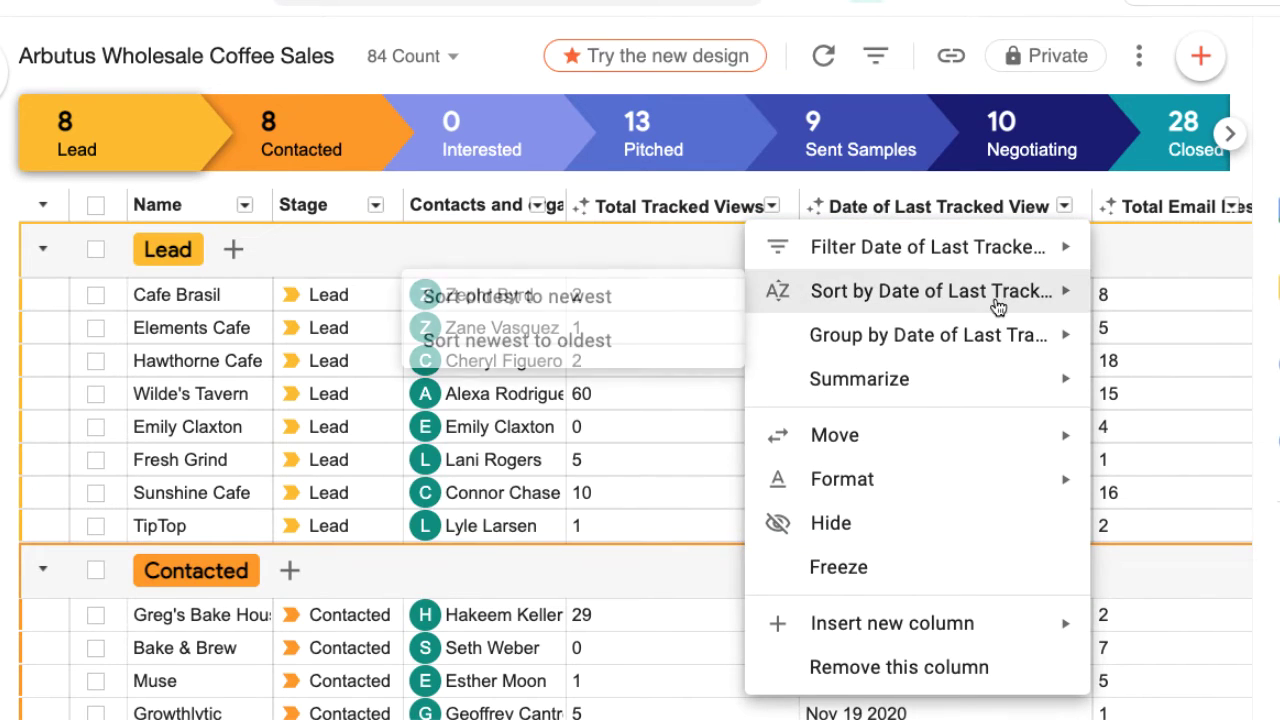
left_click(591, 339)
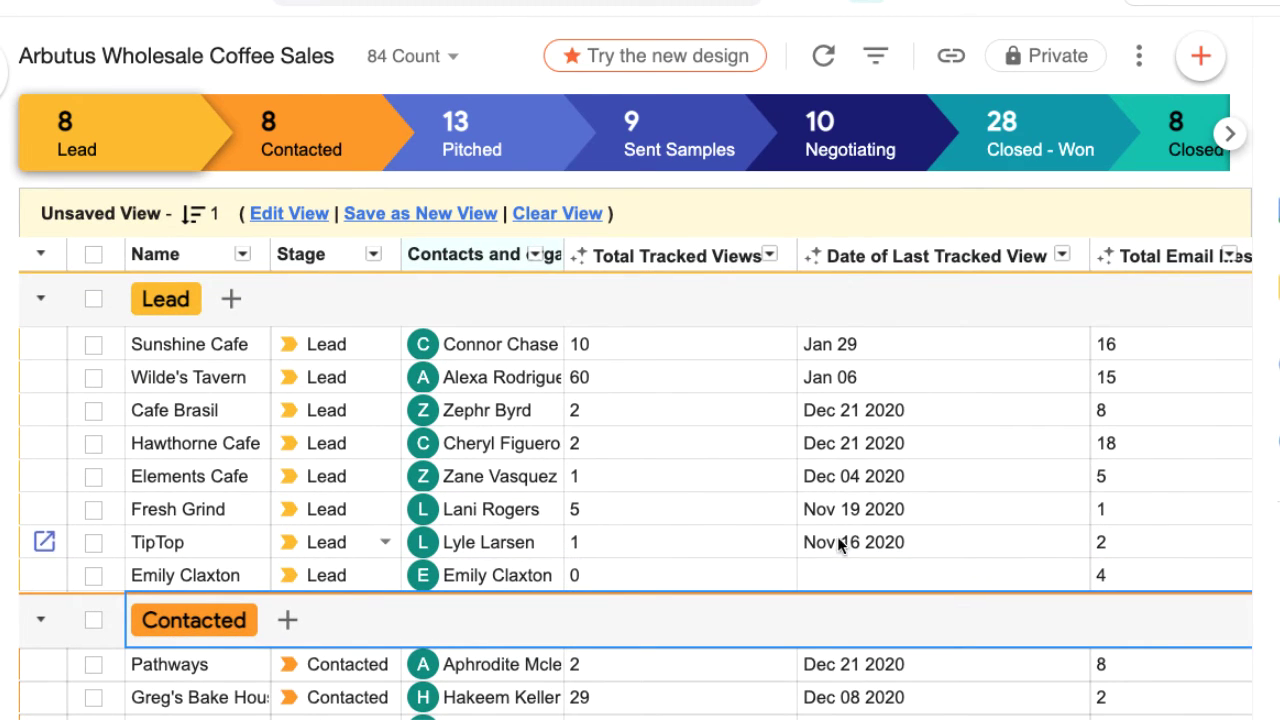
Step: Filter Total Tracked Views to greater than 1, select all nine boxes, and show the 2 Stages list
scroll(838, 546, "down", 3)
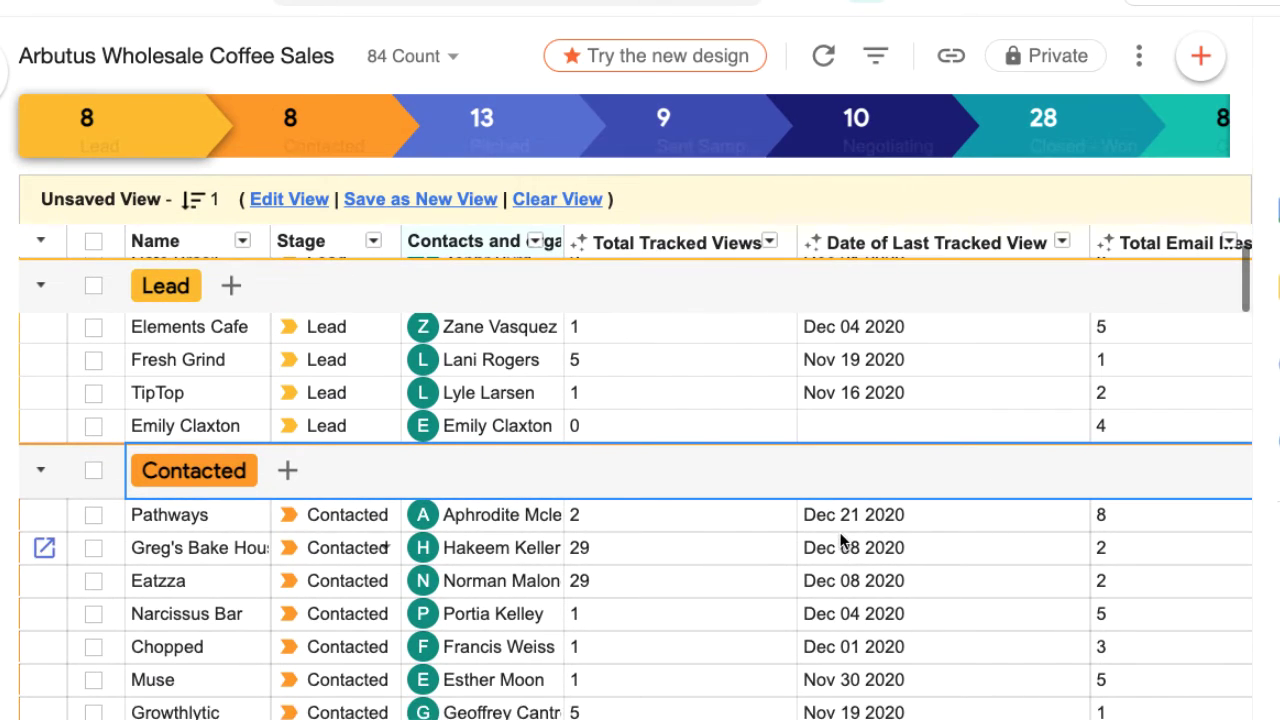
scroll(838, 546, "up", 3)
left_click(767, 257)
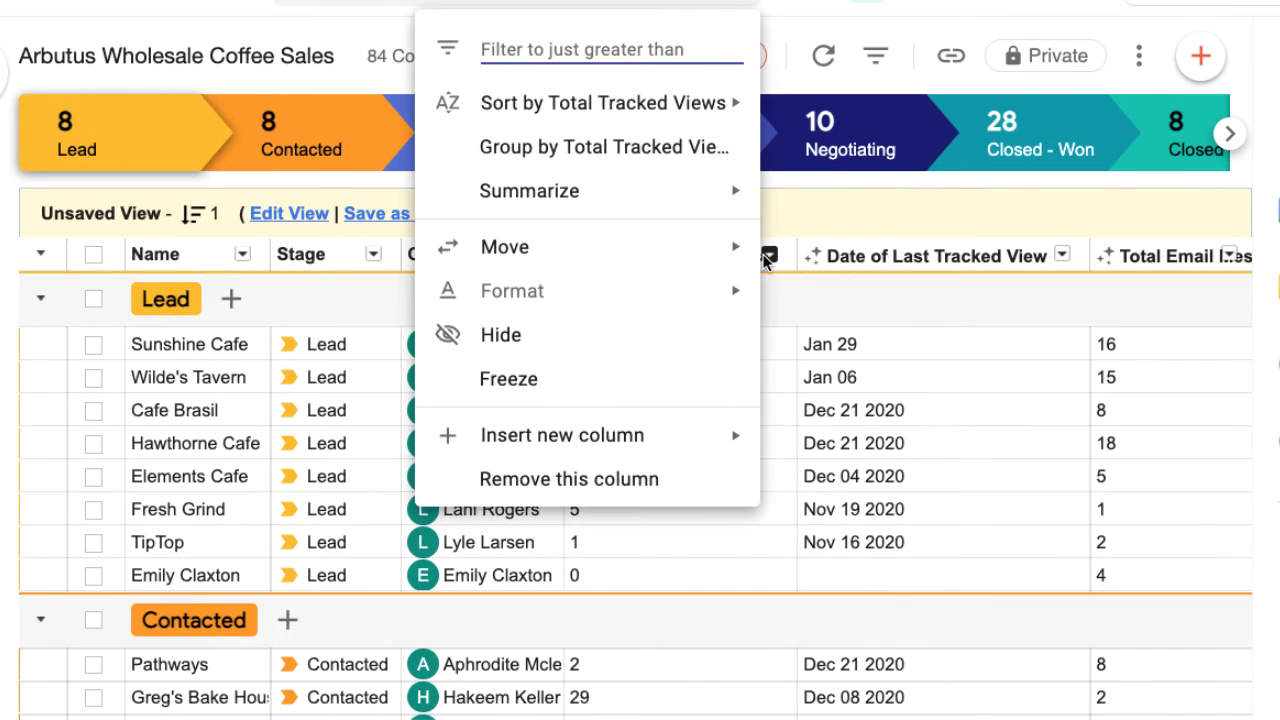
type("1")
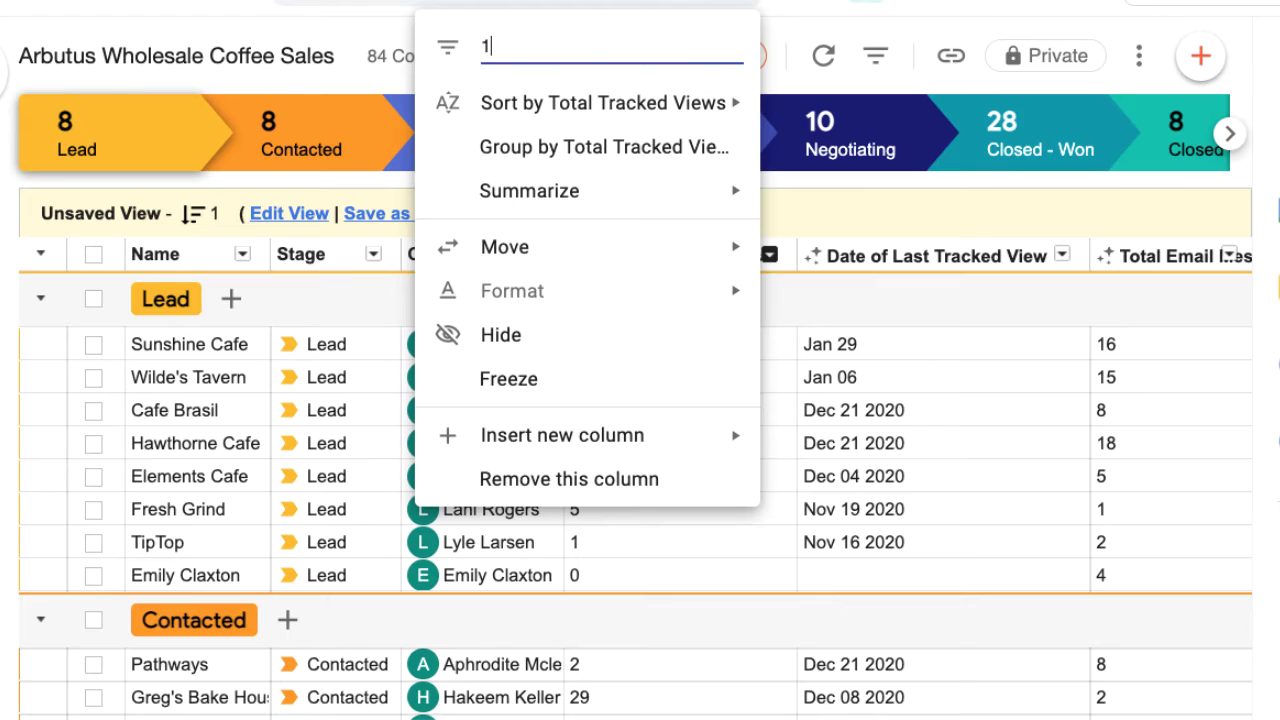
key("Return")
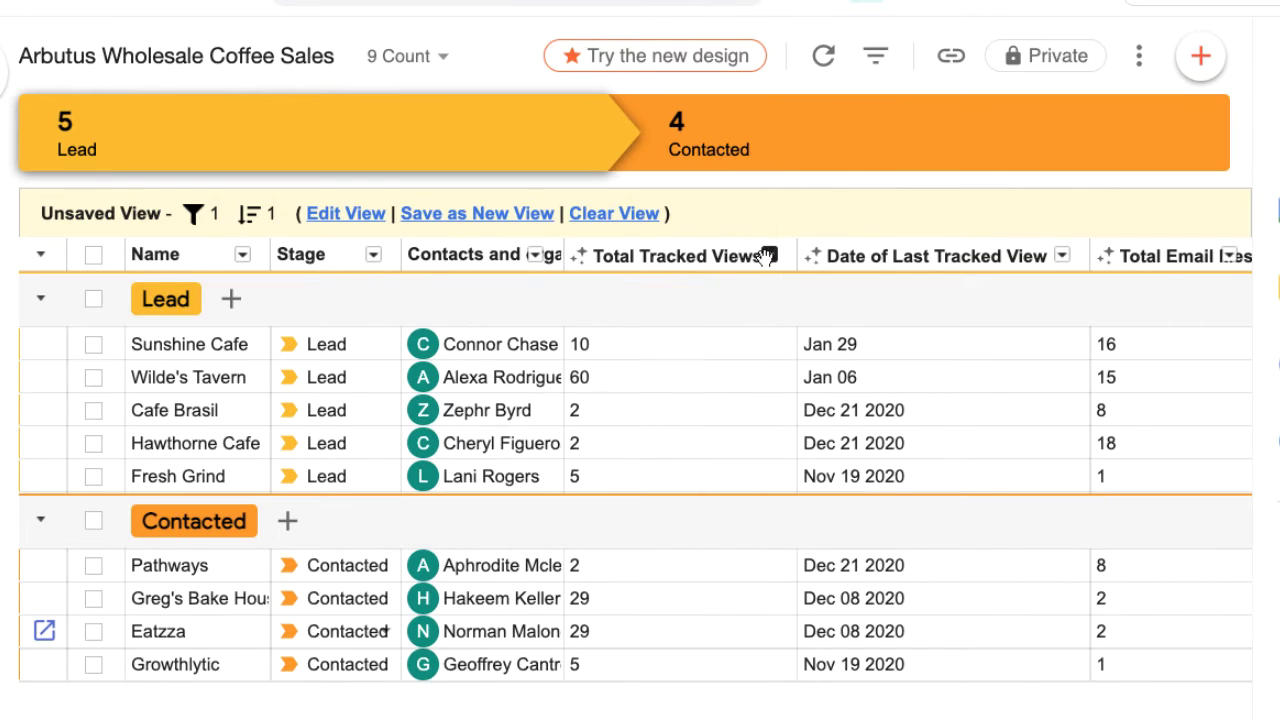
left_click(94, 255)
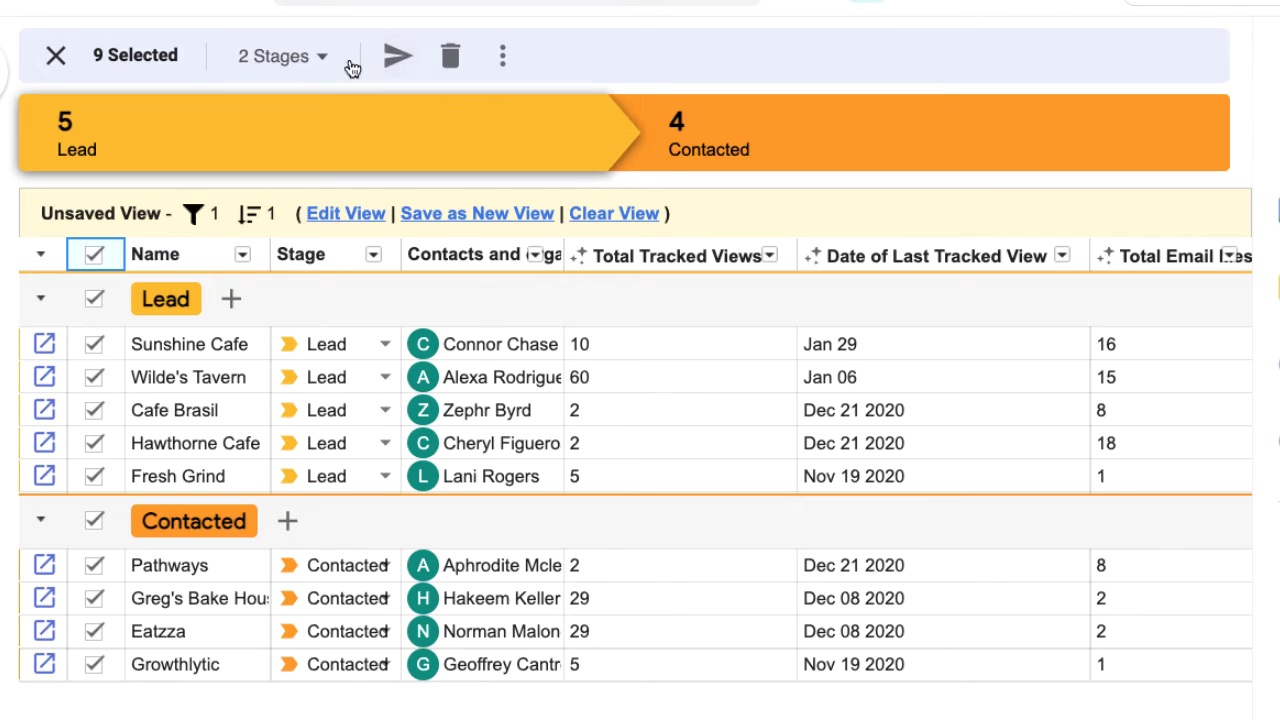
left_click(300, 60)
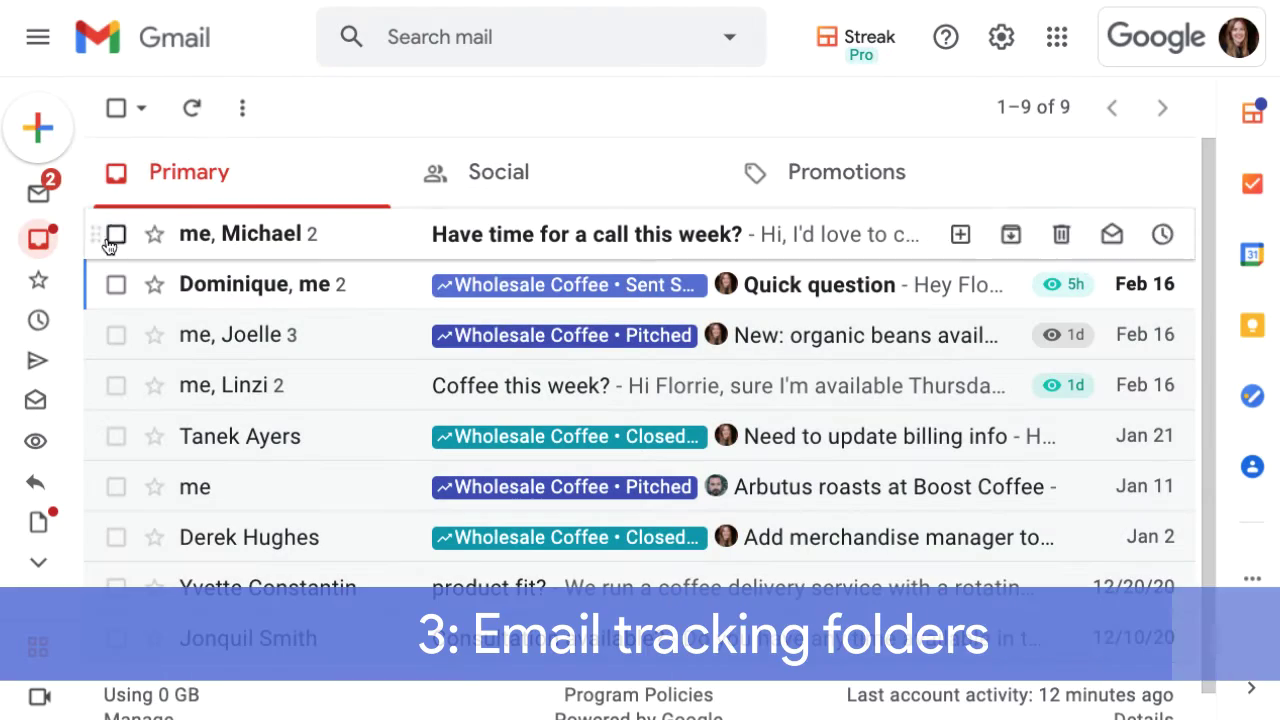
Step: Under Sent > Recently Viewed, select the four most recent tracked emails
mouse_move(53, 302)
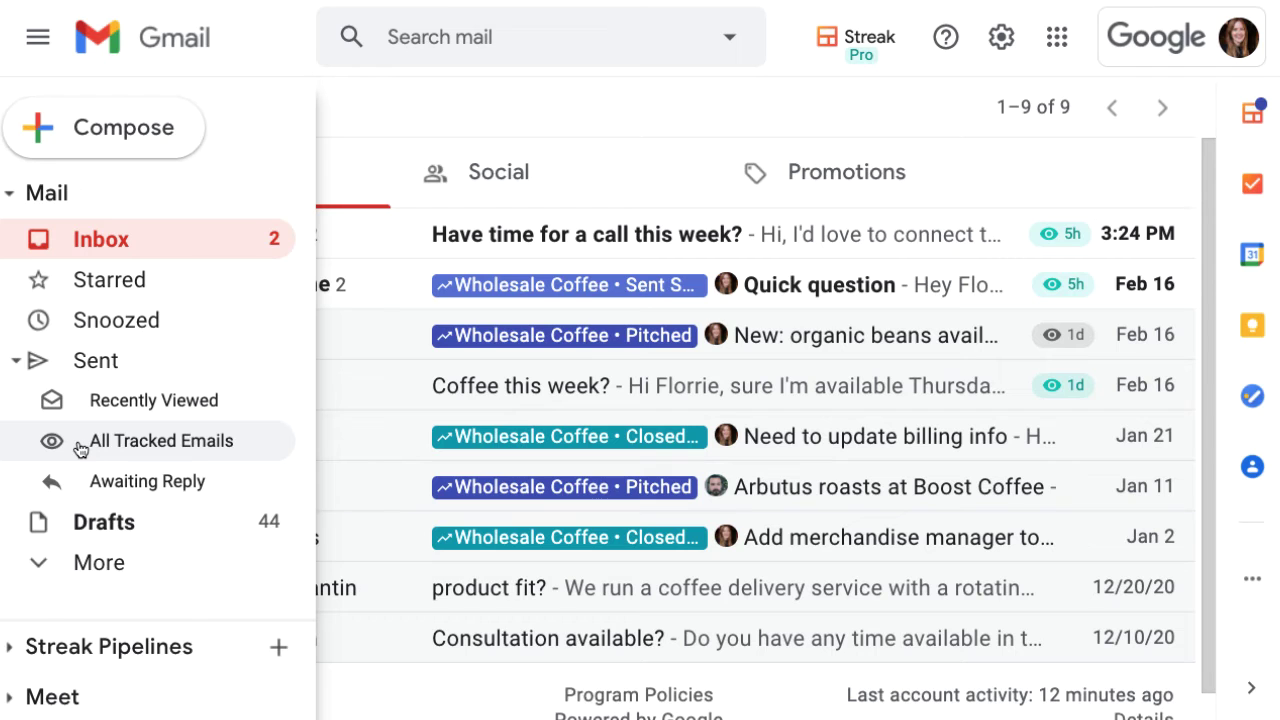
left_click(84, 403)
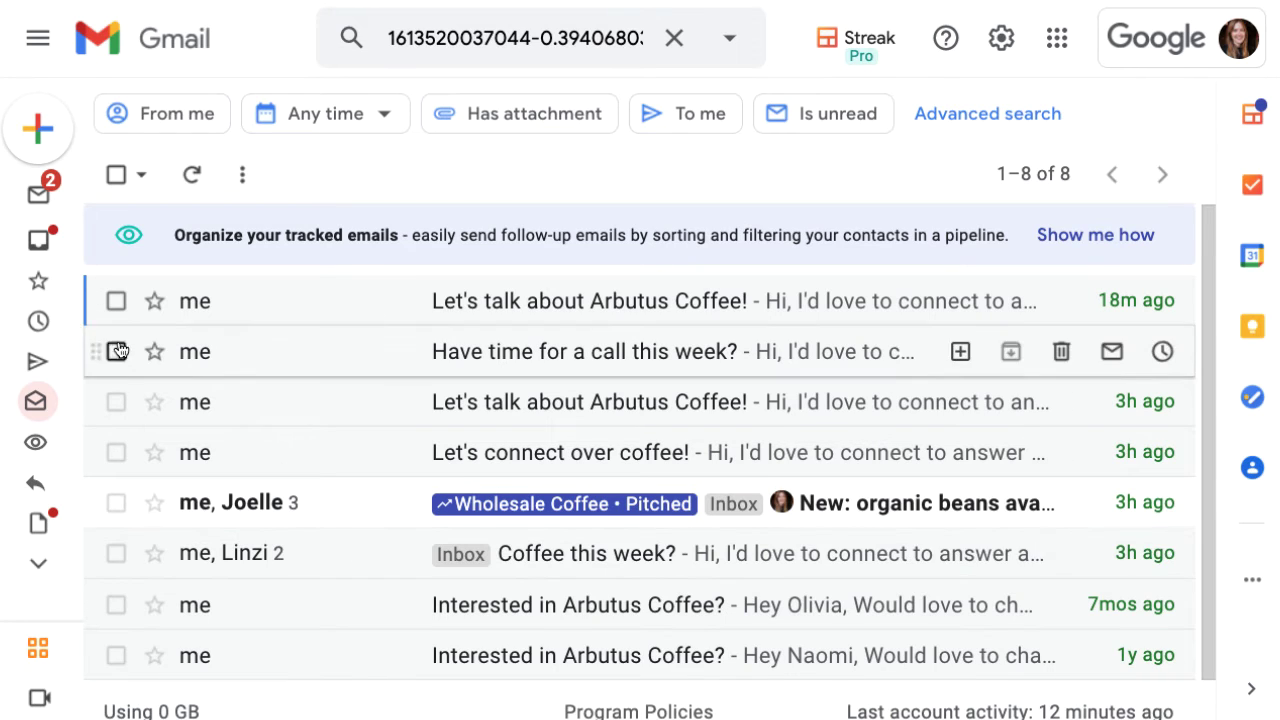
left_click(116, 301)
left_click(116, 352)
left_click(116, 402)
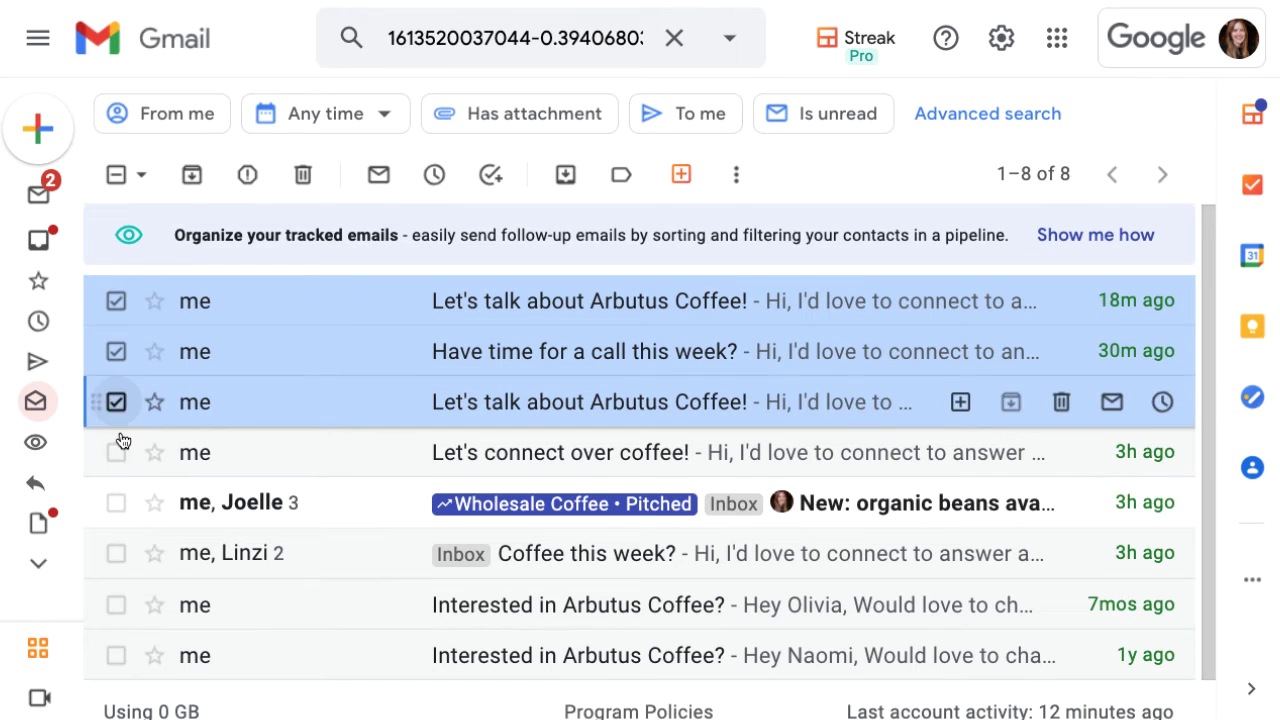
left_click(116, 452)
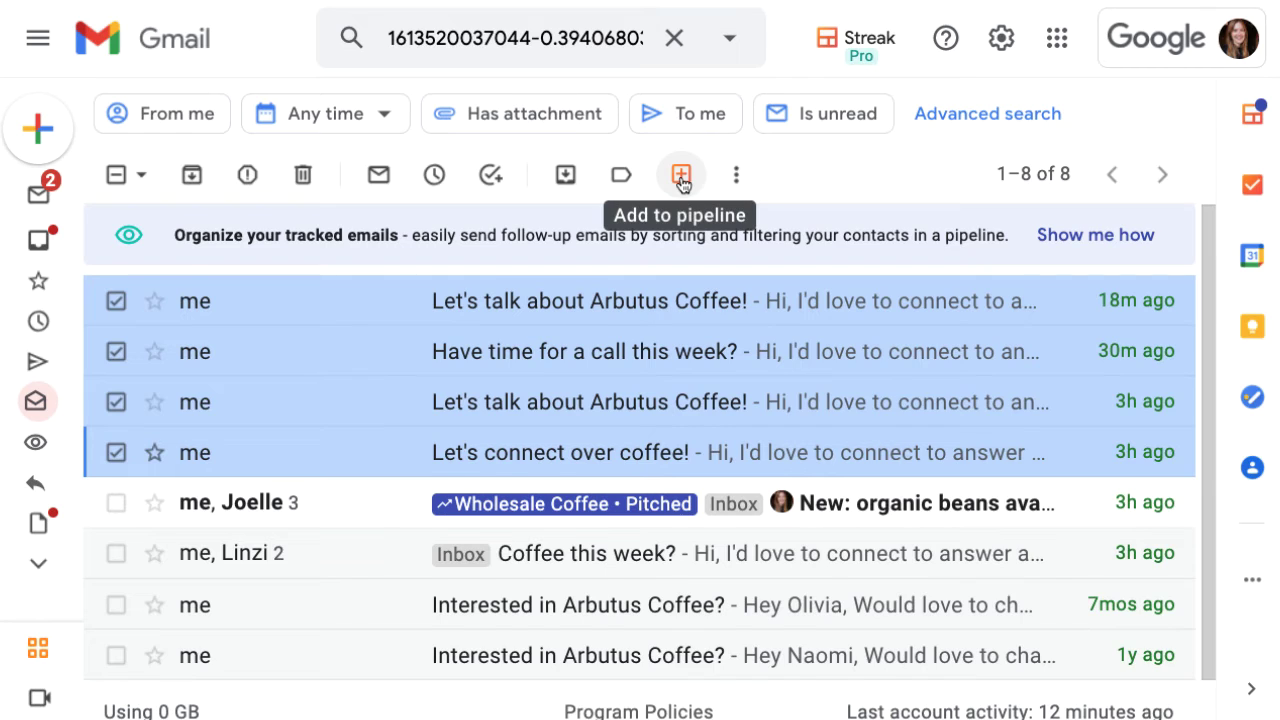
Step: Bring up the Add to pipeline picker with new-pipeline options, then list Sent > All Tracked Emails
left_click(681, 176)
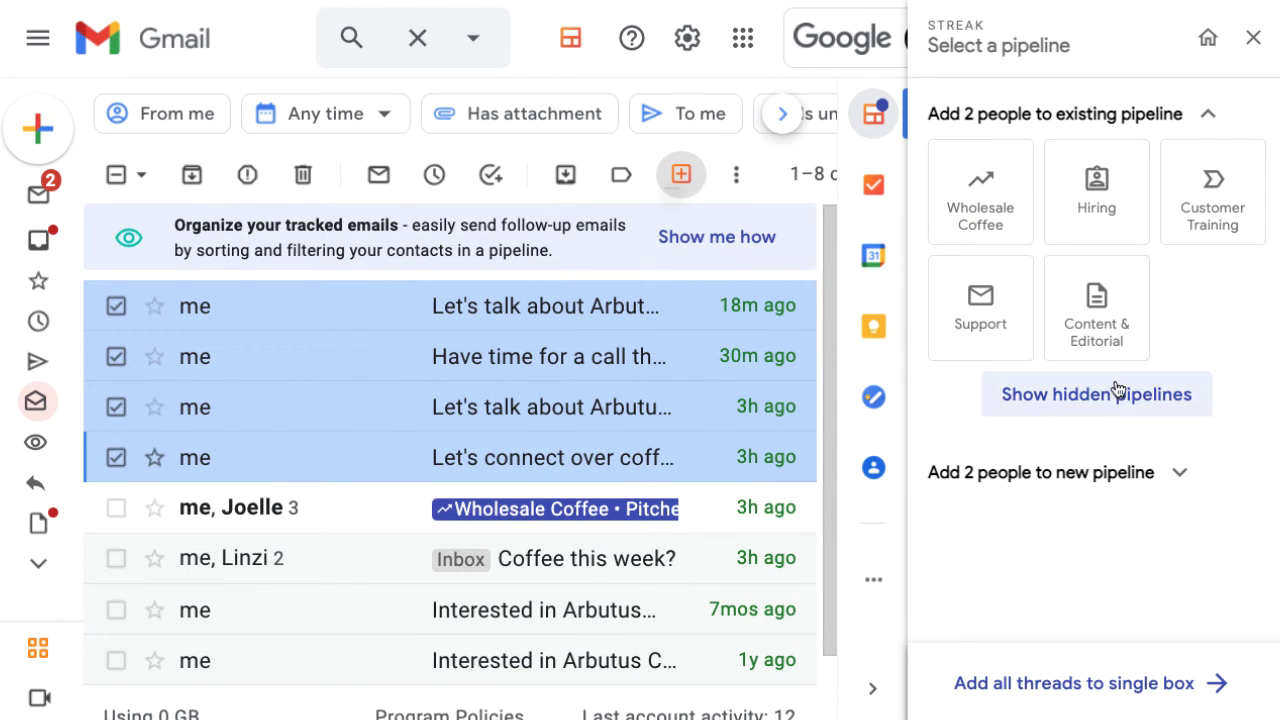
left_click(1107, 479)
scroll(1107, 479, "down", 3)
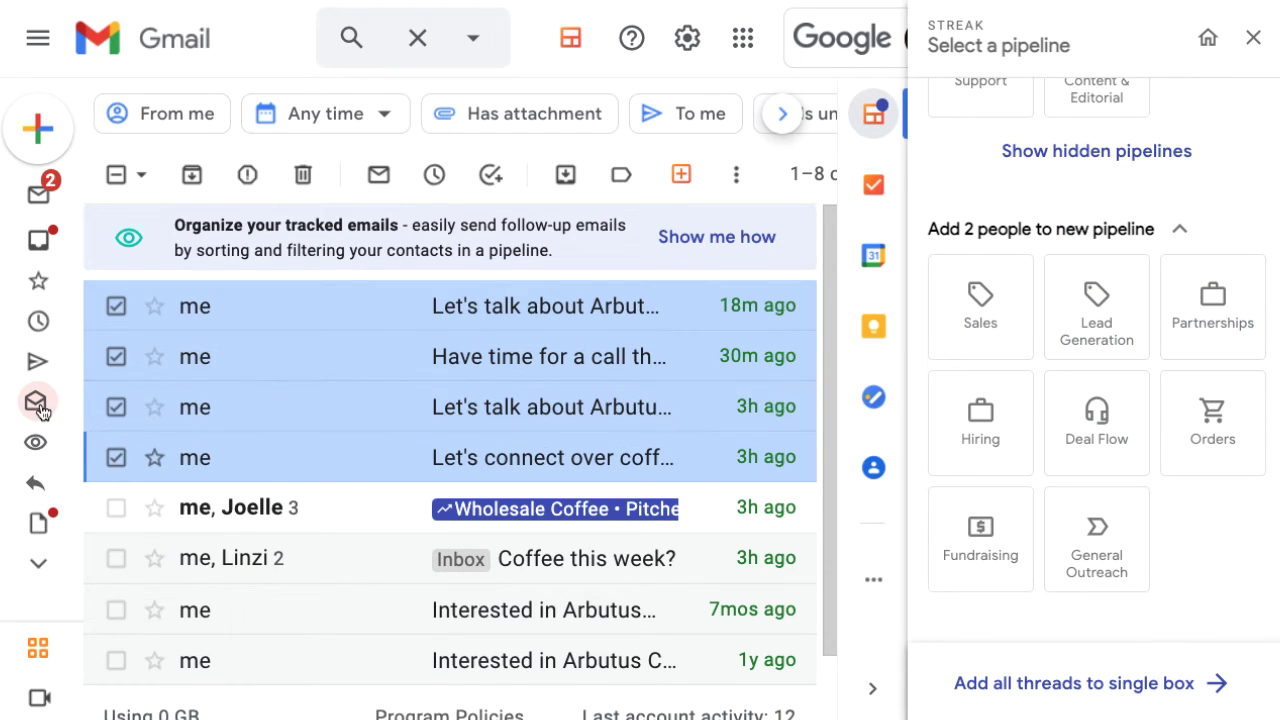
mouse_move(60, 430)
left_click(77, 453)
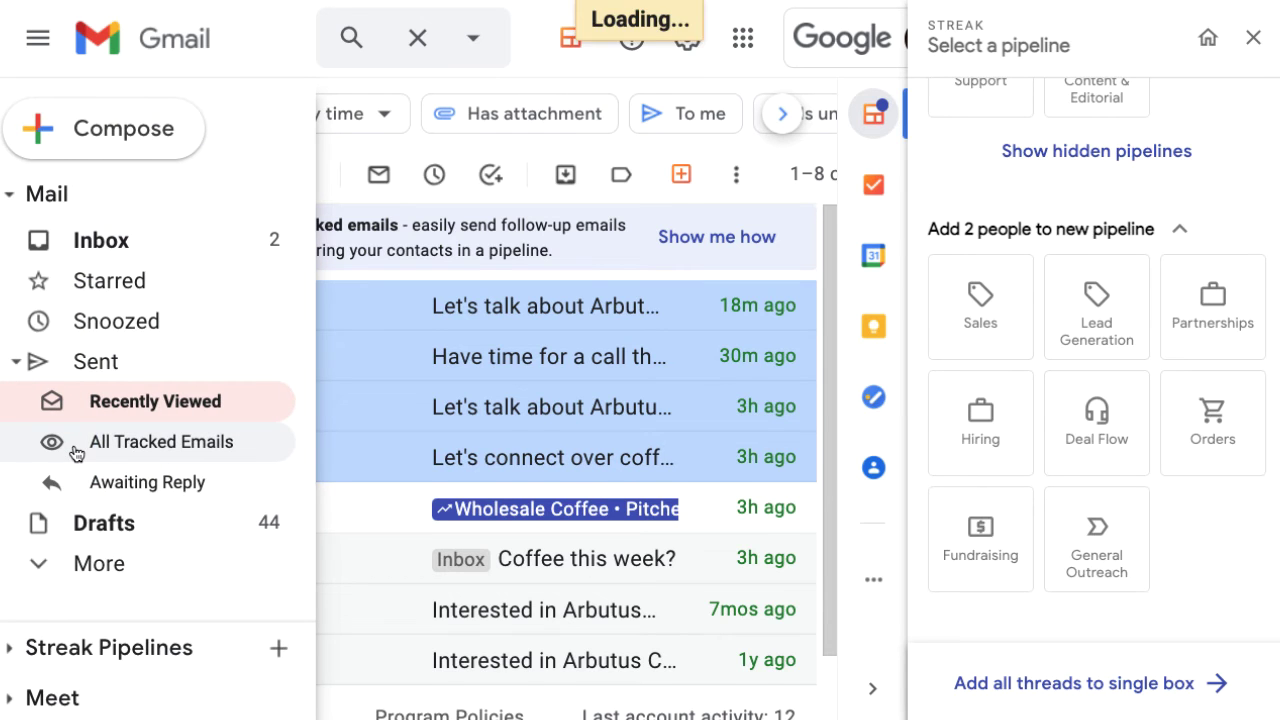
Step: Scroll down through the 22 has:tracking from:me results and back to the top
scroll(407, 505, "down", 5)
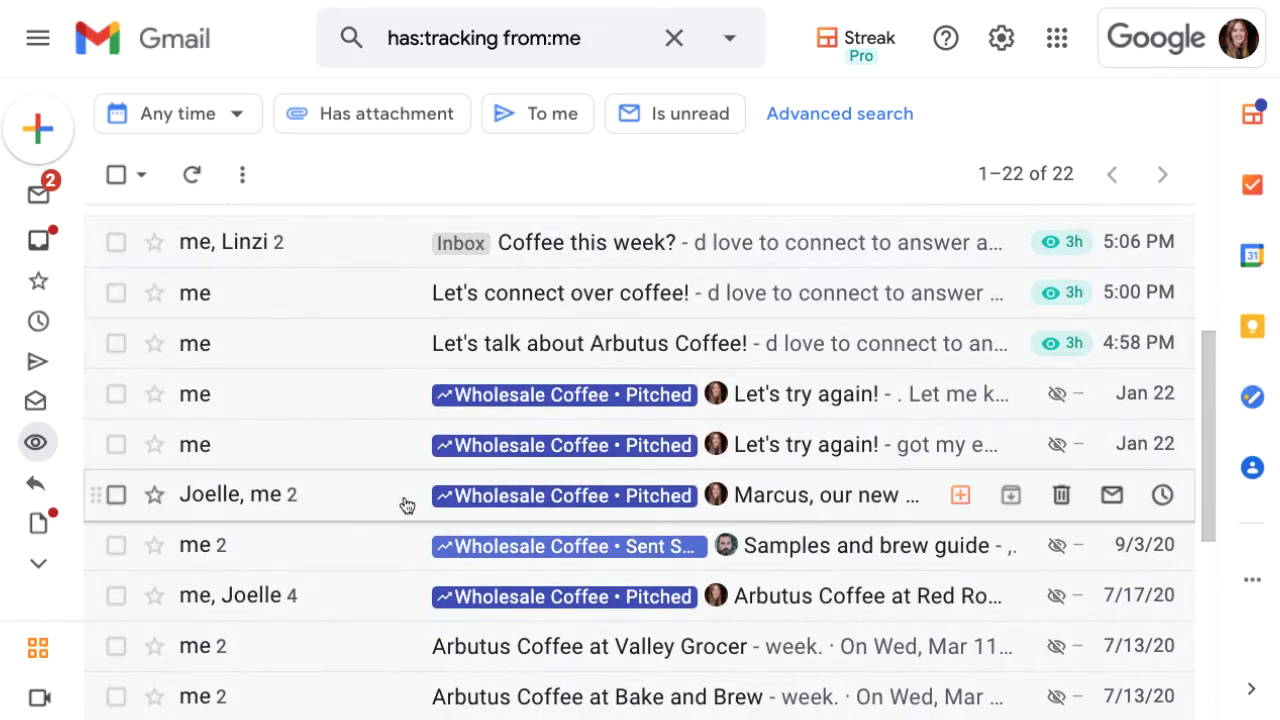
scroll(407, 505, "down", 3)
scroll(407, 505, "up", 5)
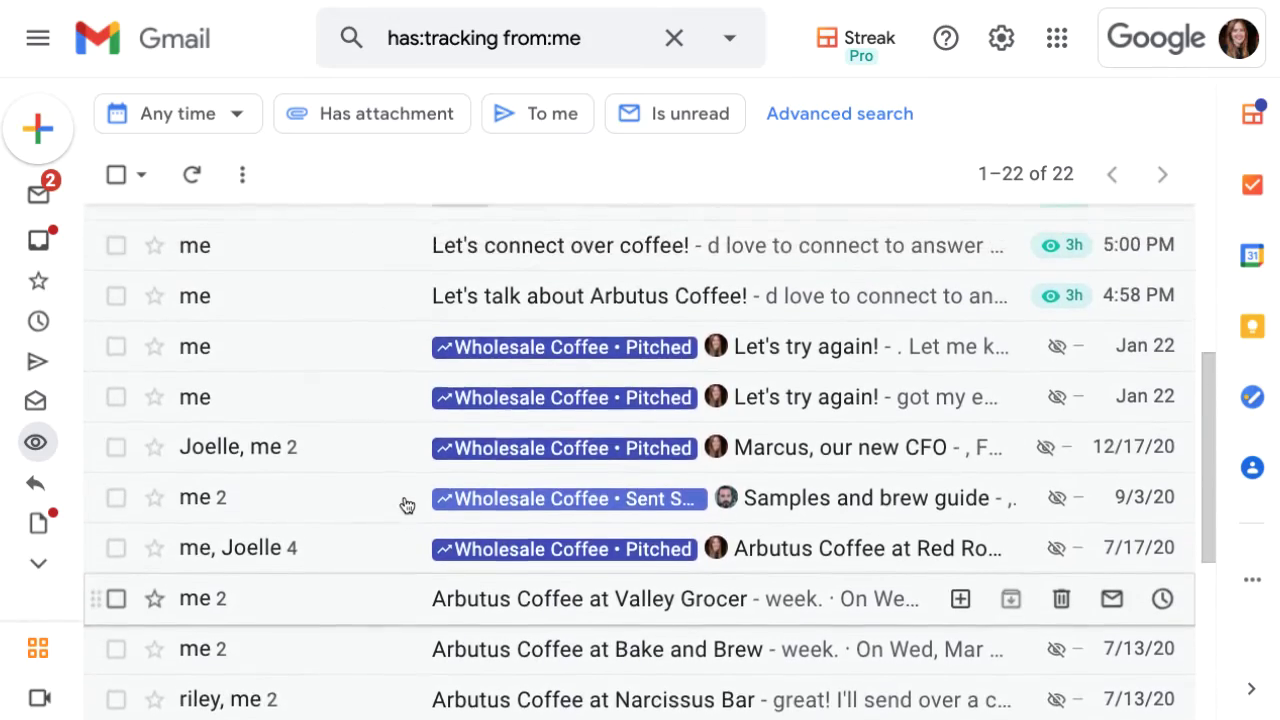
scroll(407, 505, "up", 2)
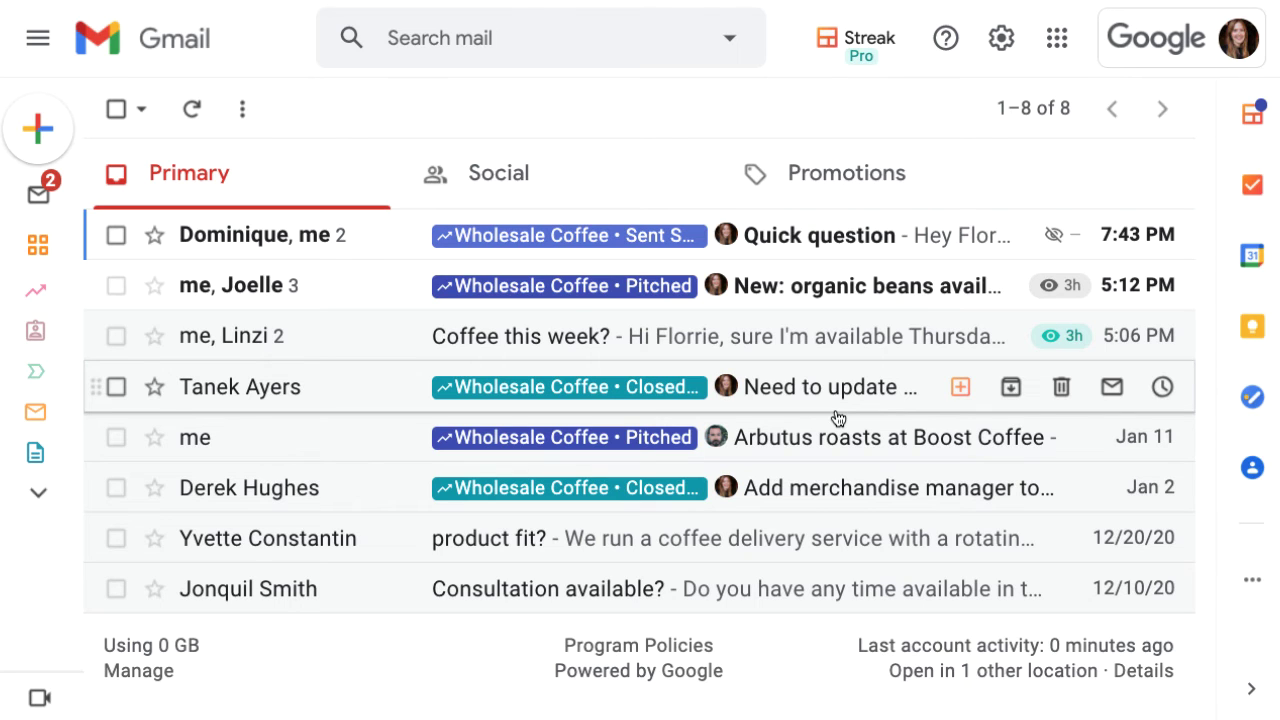
Step: Reopen 'Coffee this week?' and show its sidebar tracking details: 2 total views, latest 3h ago
left_click(790, 344)
left_click(815, 255)
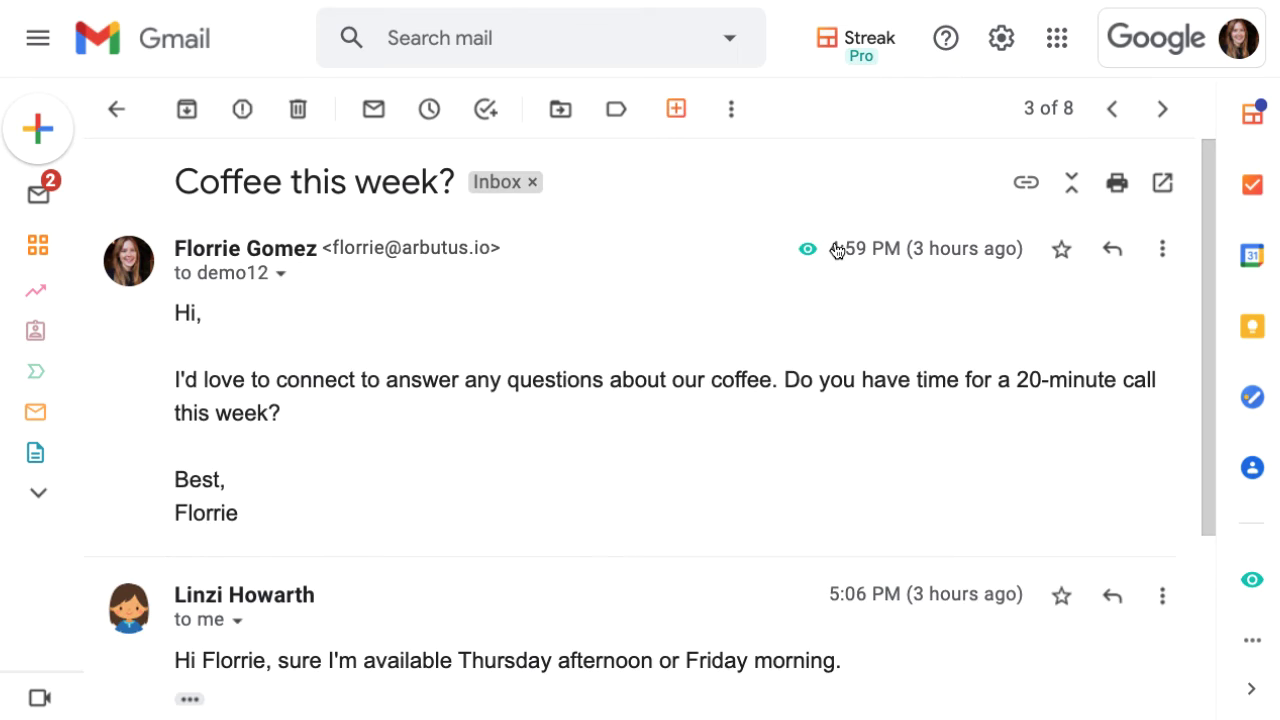
mouse_move(818, 252)
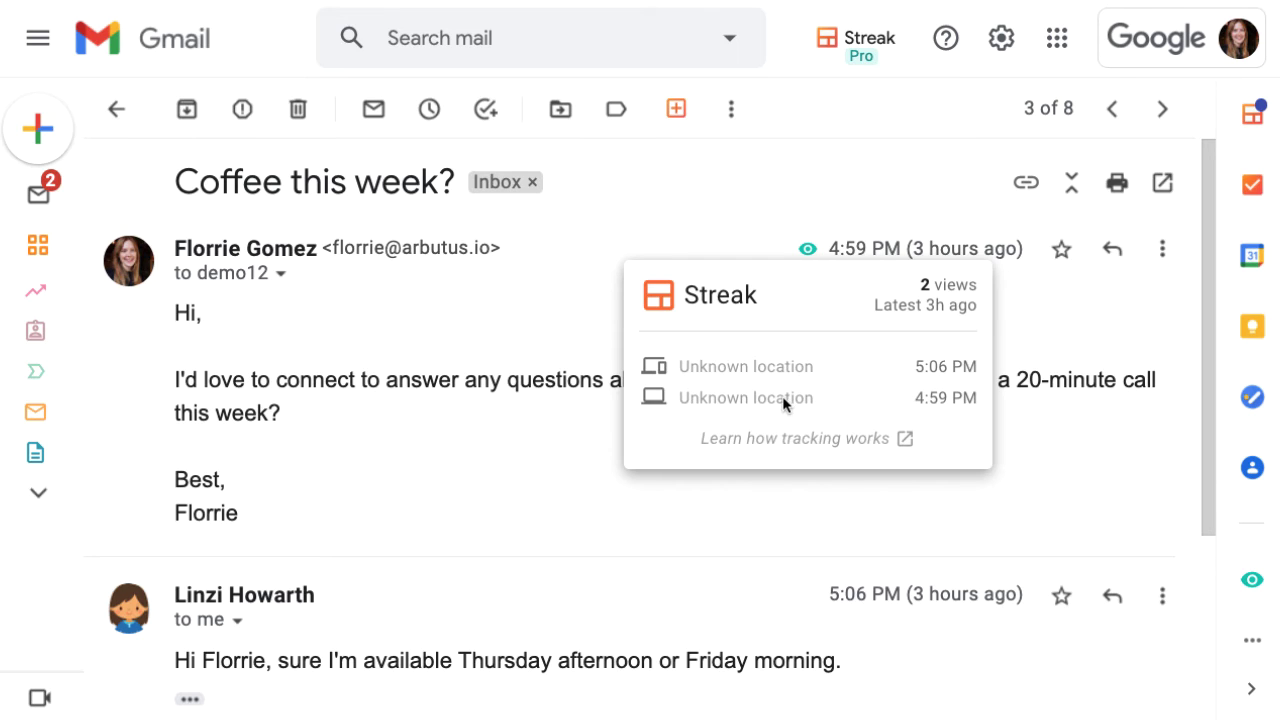
left_click(1252, 580)
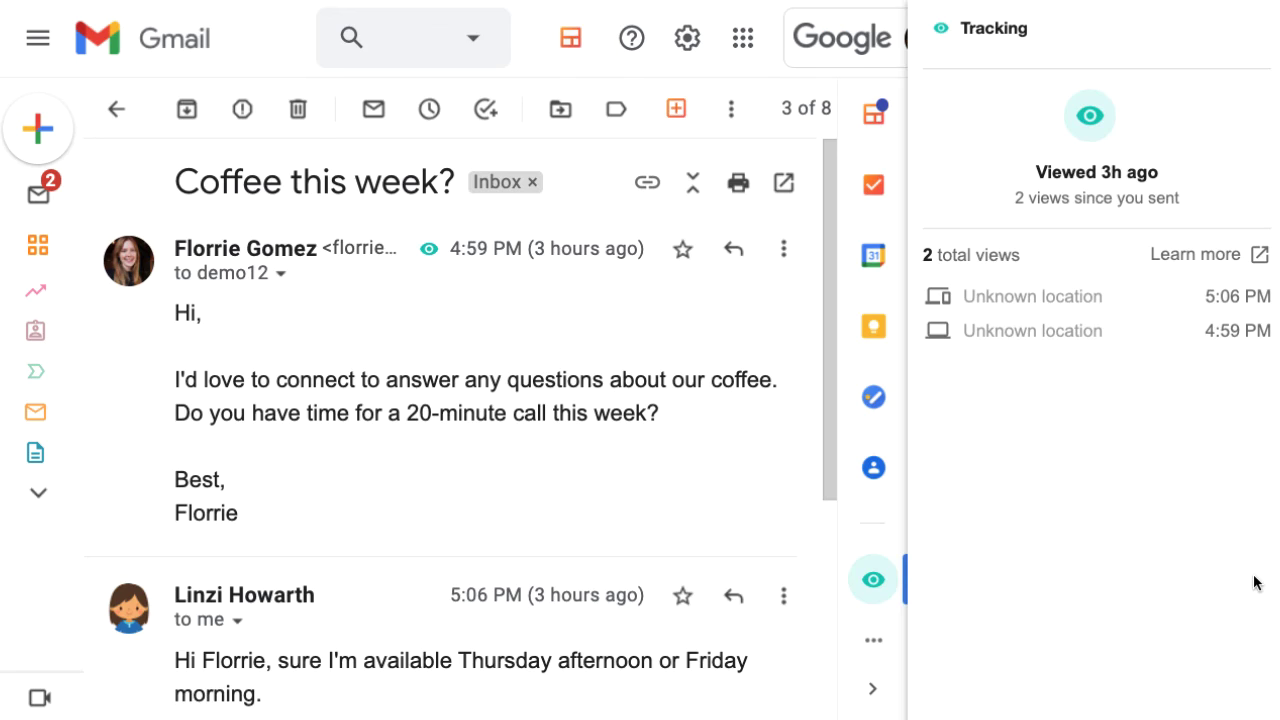